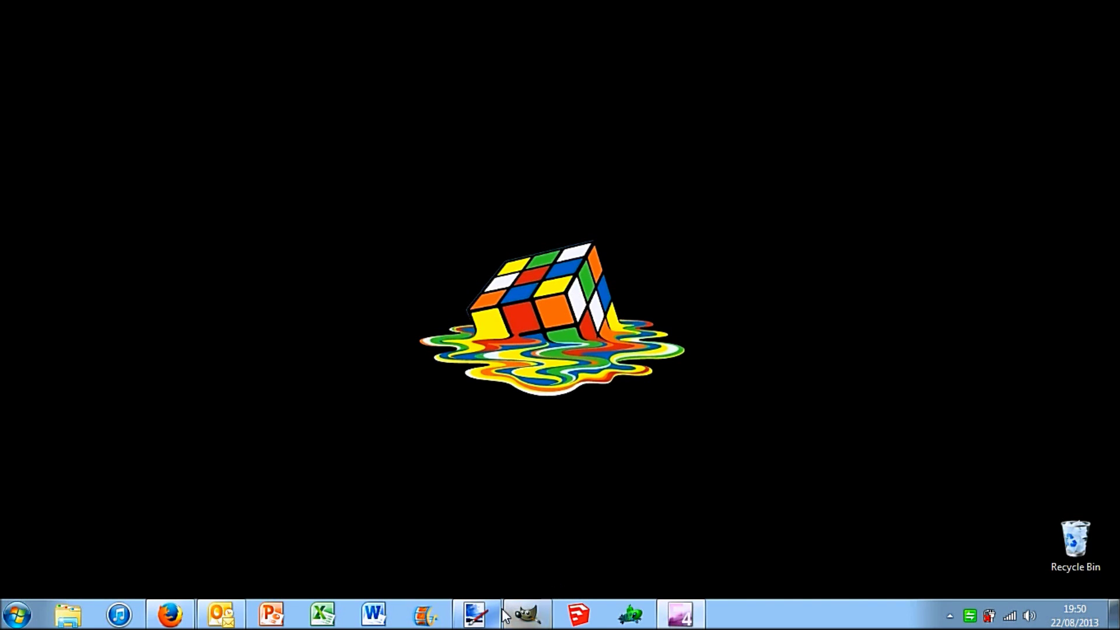
- Restore the GIMP window from the Windows taskbar
left_click(528, 615)
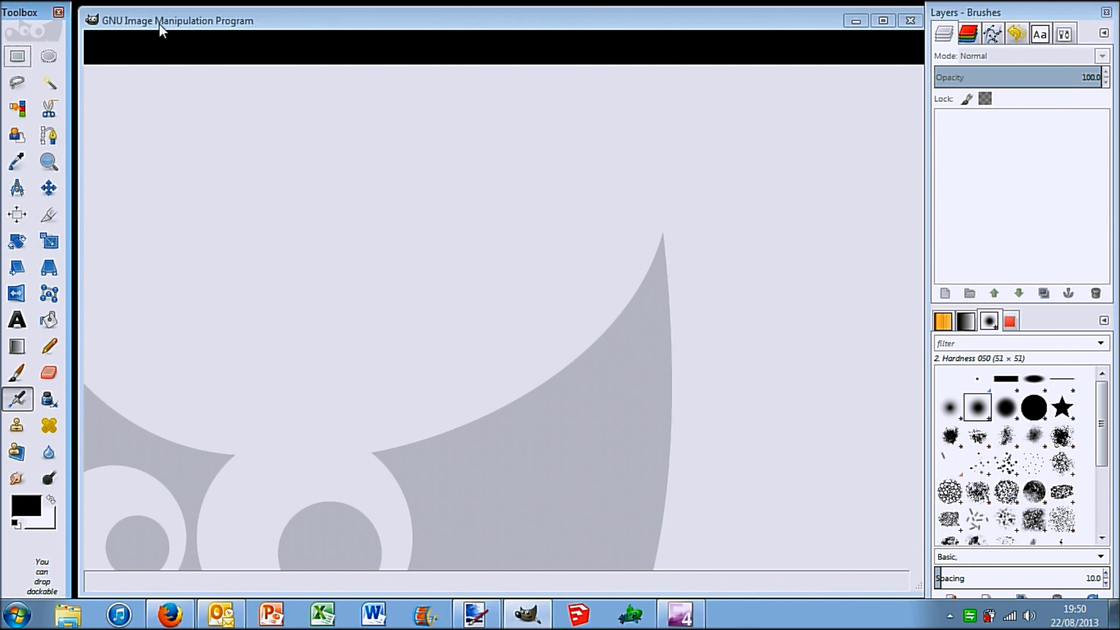
- Reposition the GIMP window and create a new 640×400 pixel image via File > New
left_click_drag(166, 25, 162, 9)
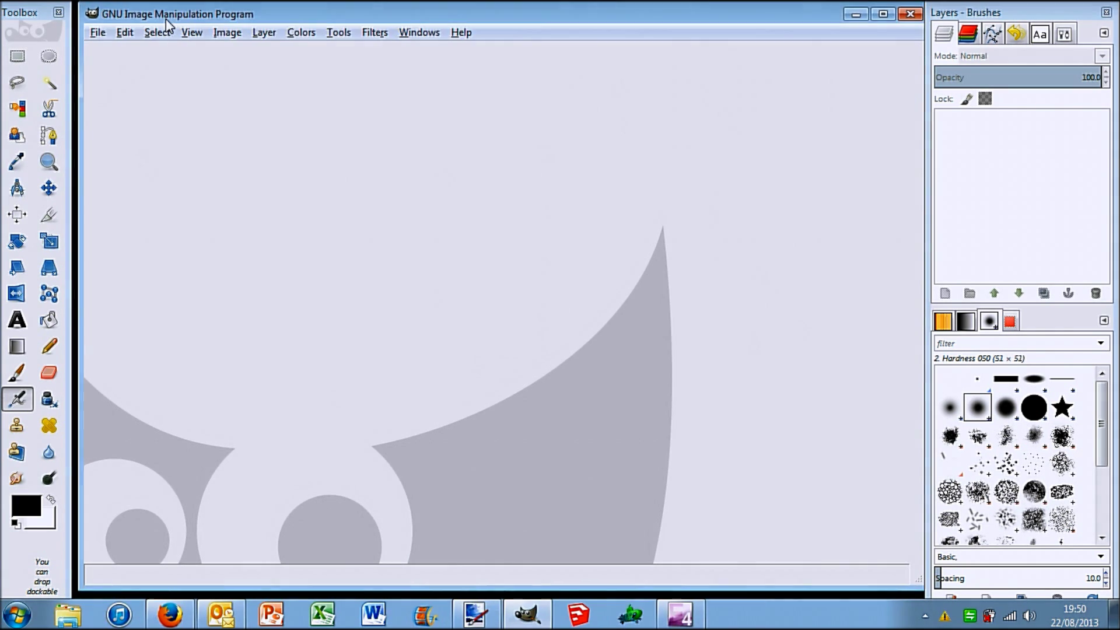
left_click(97, 34)
left_click(116, 51)
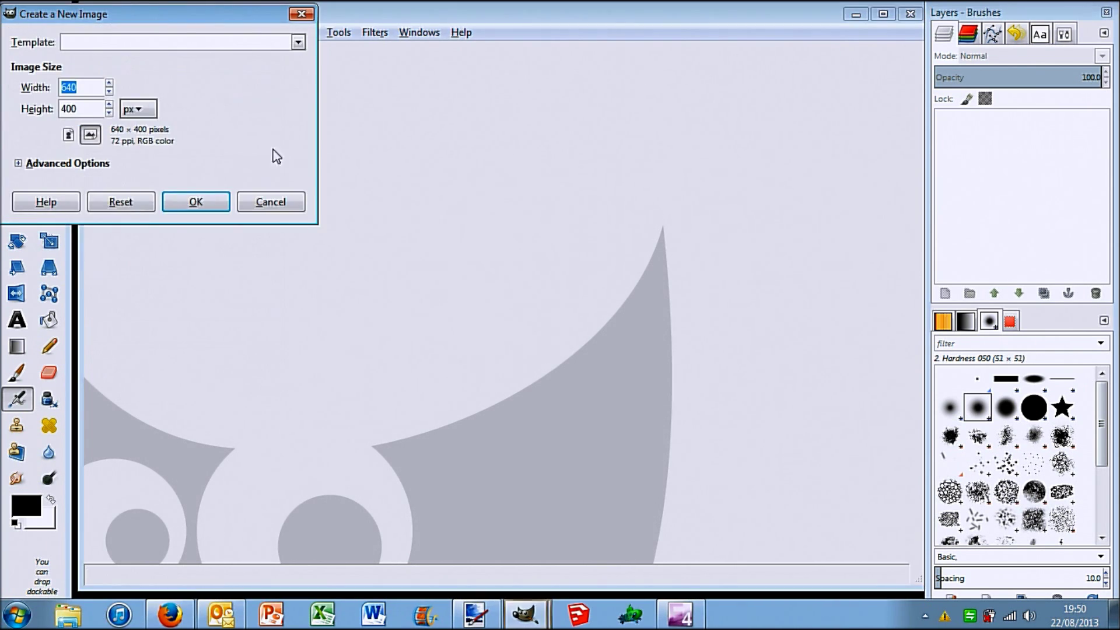
left_click(172, 208)
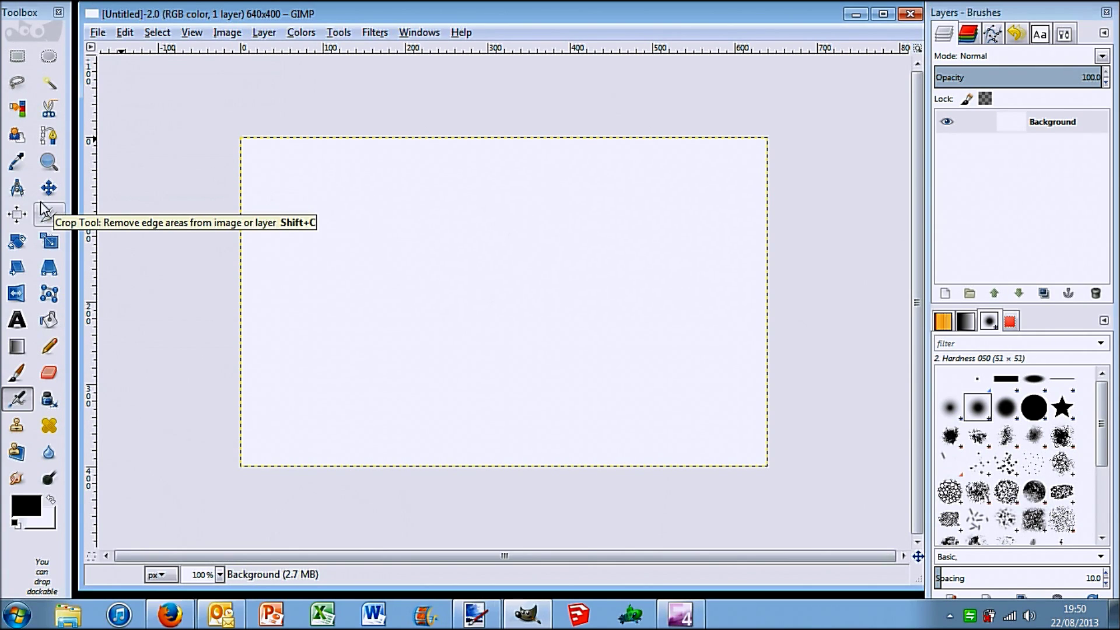
left_click(48, 353)
- Scribble in black, then fill the background with a diagonal black-to-white gradient and add a transparent layer
mouse_move(474, 225)
left_mouse_down()
mouse_move(455, 272)
mouse_move(585, 239)
mouse_move(574, 220)
mouse_move(543, 214)
mouse_move(539, 349)
mouse_move(546, 198)
left_mouse_up()
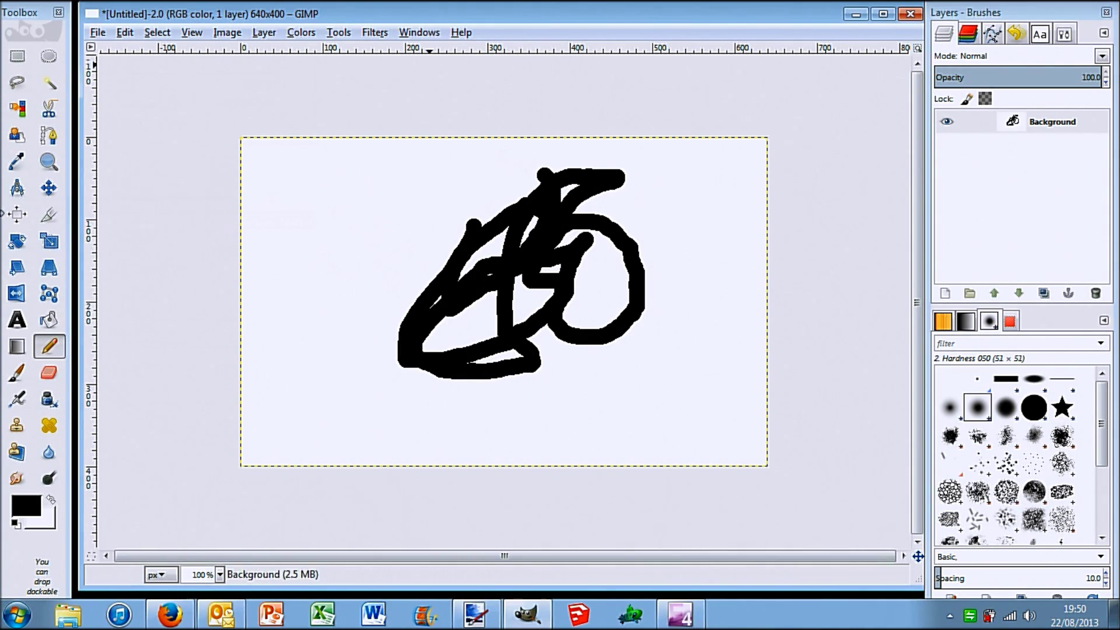
left_click(17, 346)
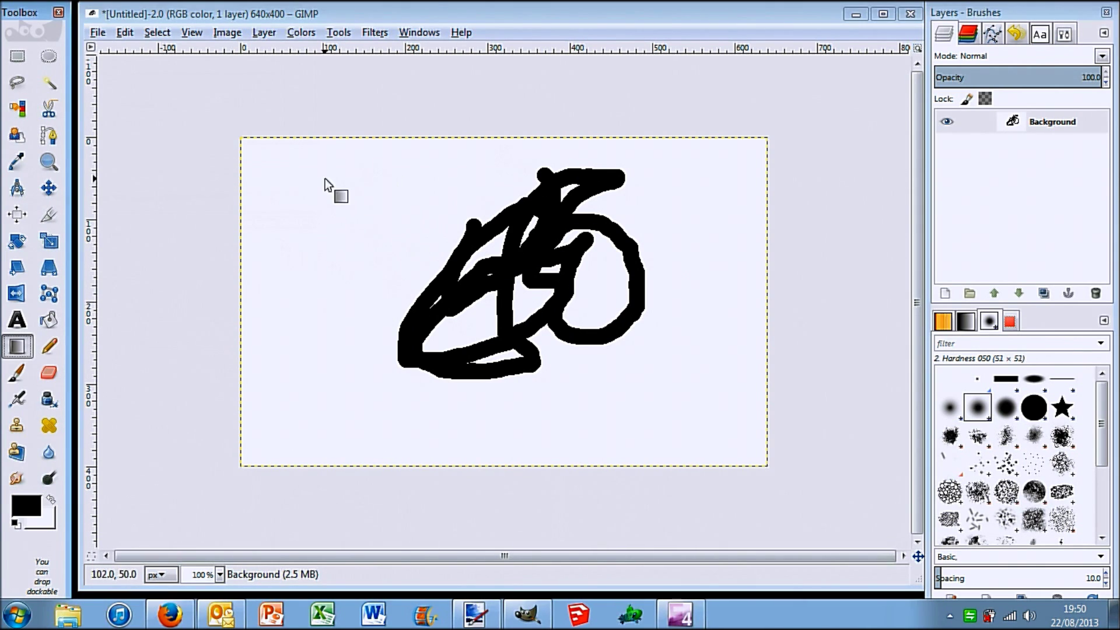
mouse_move(325, 178)
left_mouse_down()
mouse_move(499, 313)
mouse_move(669, 414)
left_mouse_up()
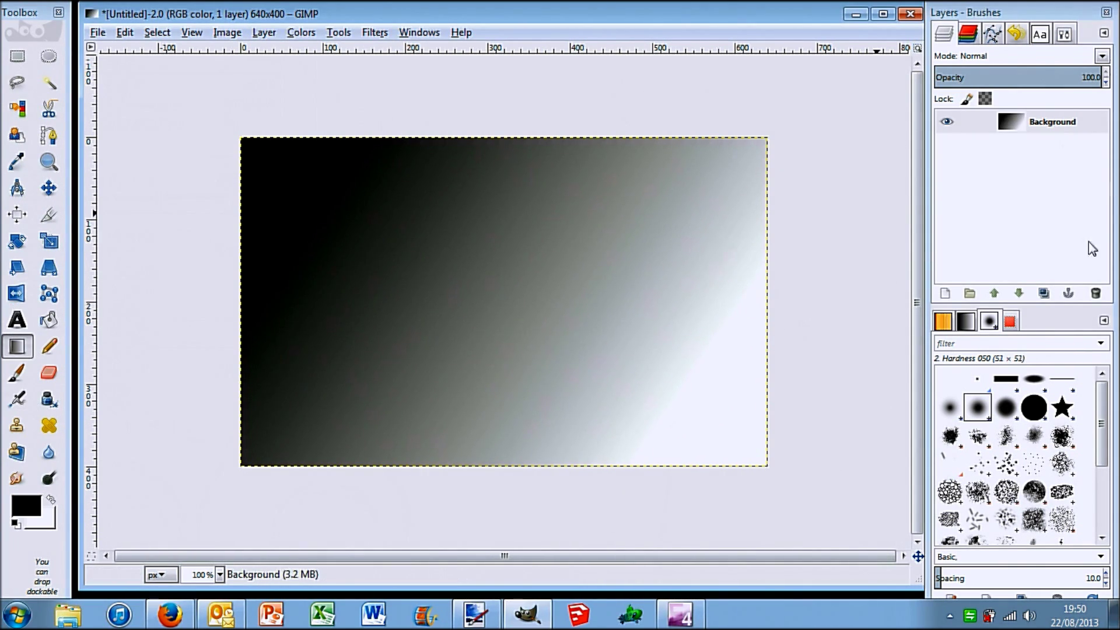
left_click(947, 293)
left_click(221, 345)
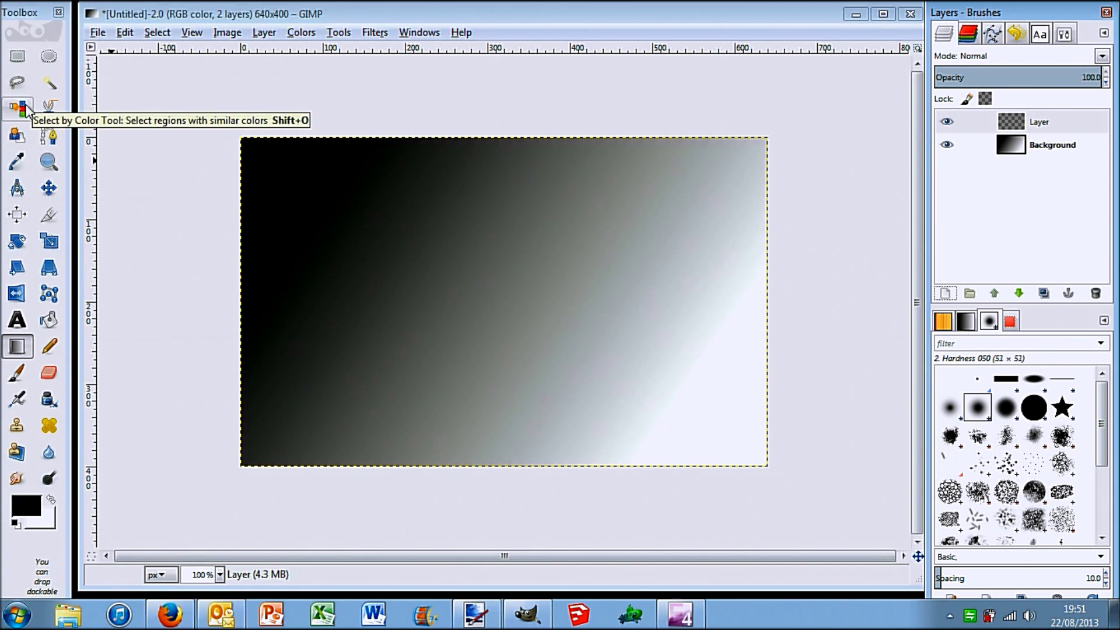
- Browse GIMP's Filters submenus such as Light and Shadow and Noise
left_click(375, 33)
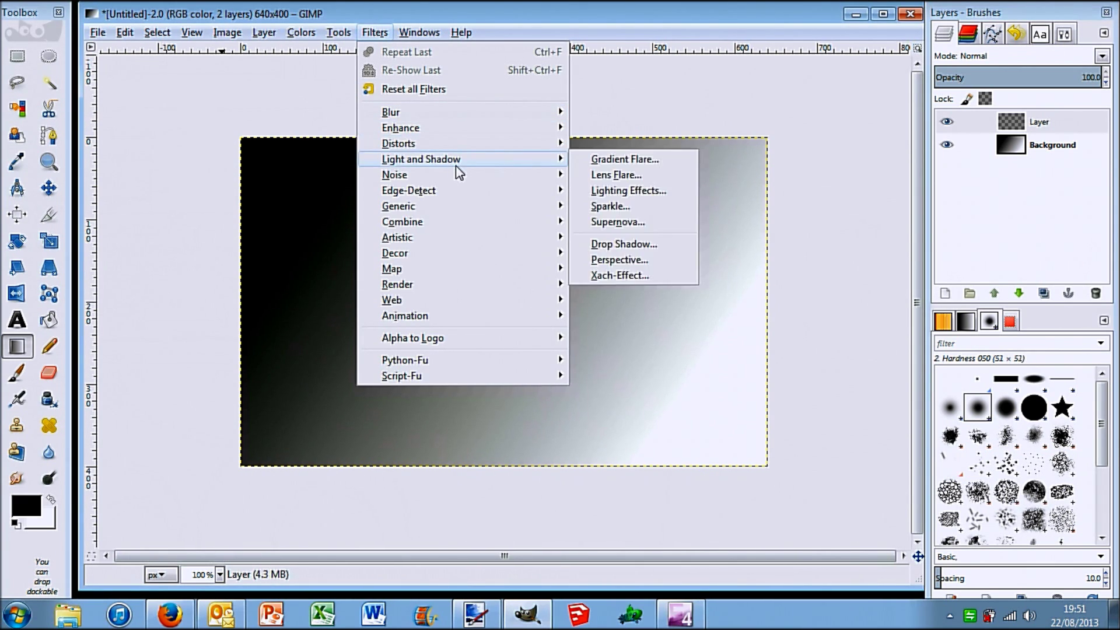
mouse_move(465, 183)
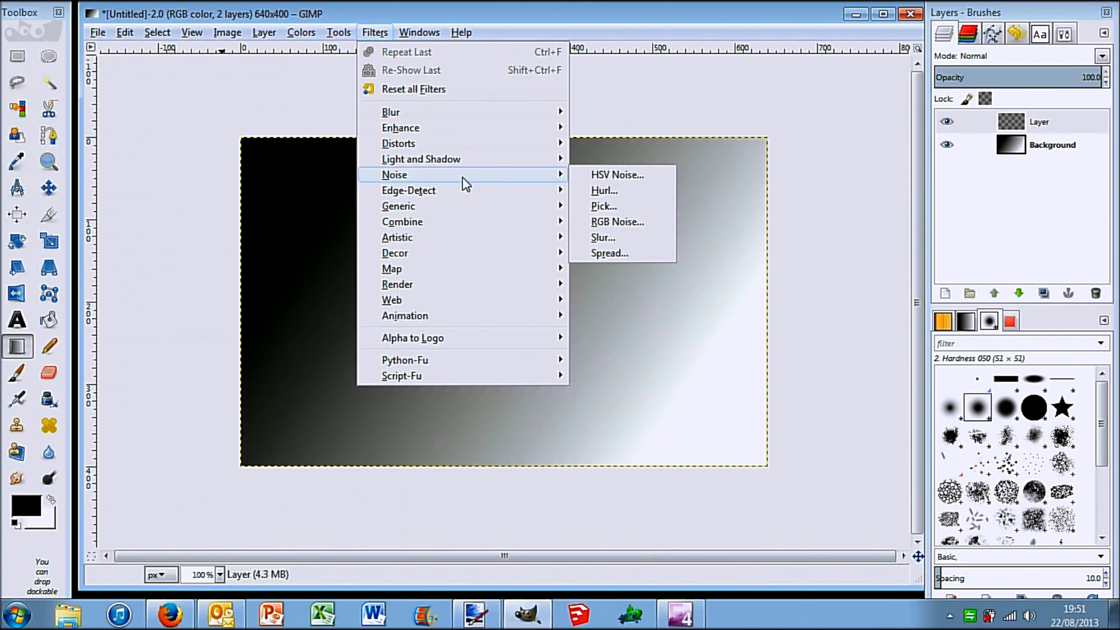
left_click(477, 613)
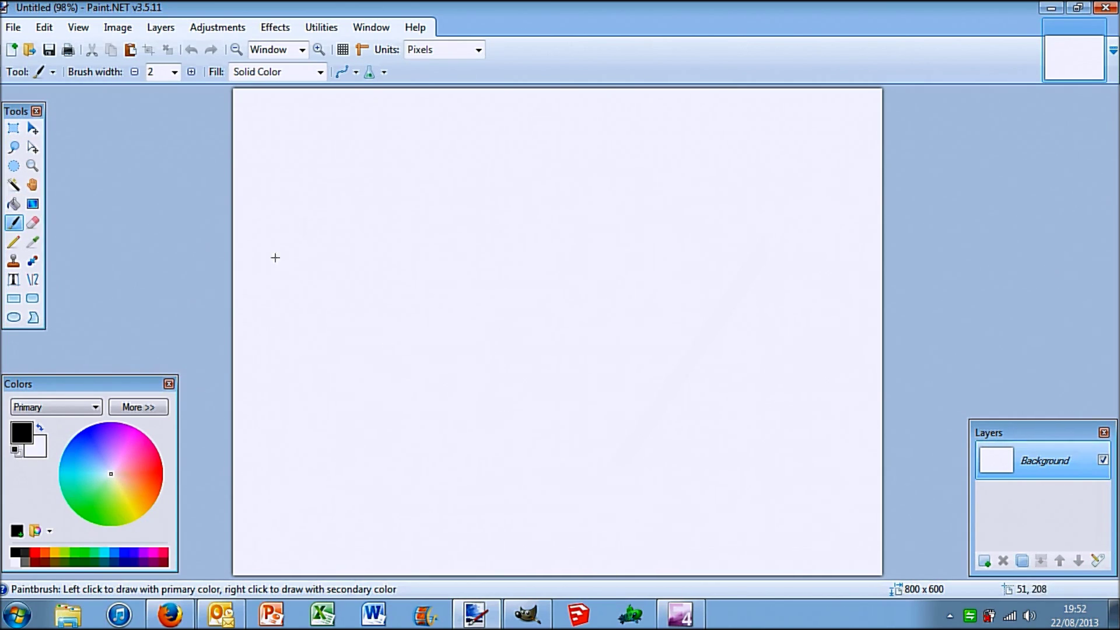
- Add Layer 2, drag a diagonal gradient across it, and set cyan as the primary colour
left_click(985, 560)
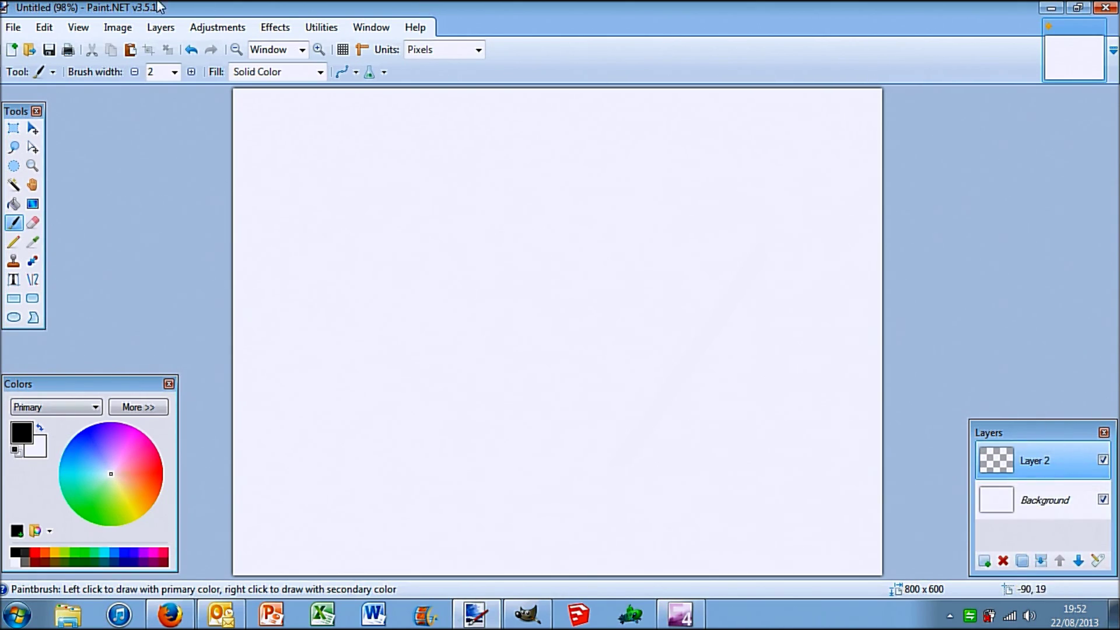
left_click(32, 204)
left_click_drag(439, 198, 804, 531)
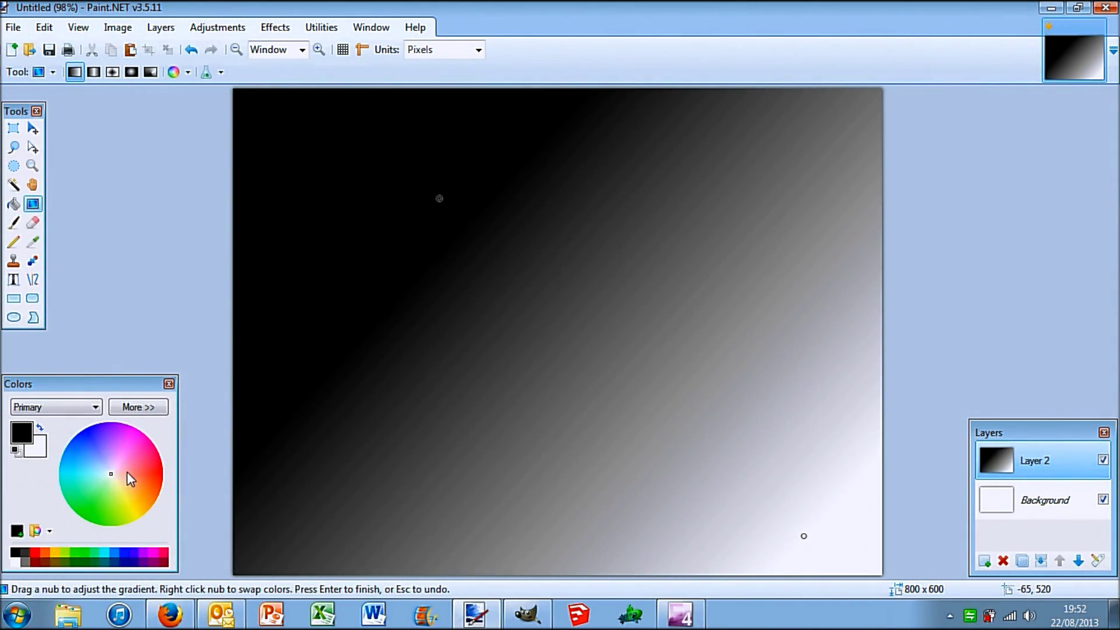
left_click(136, 432)
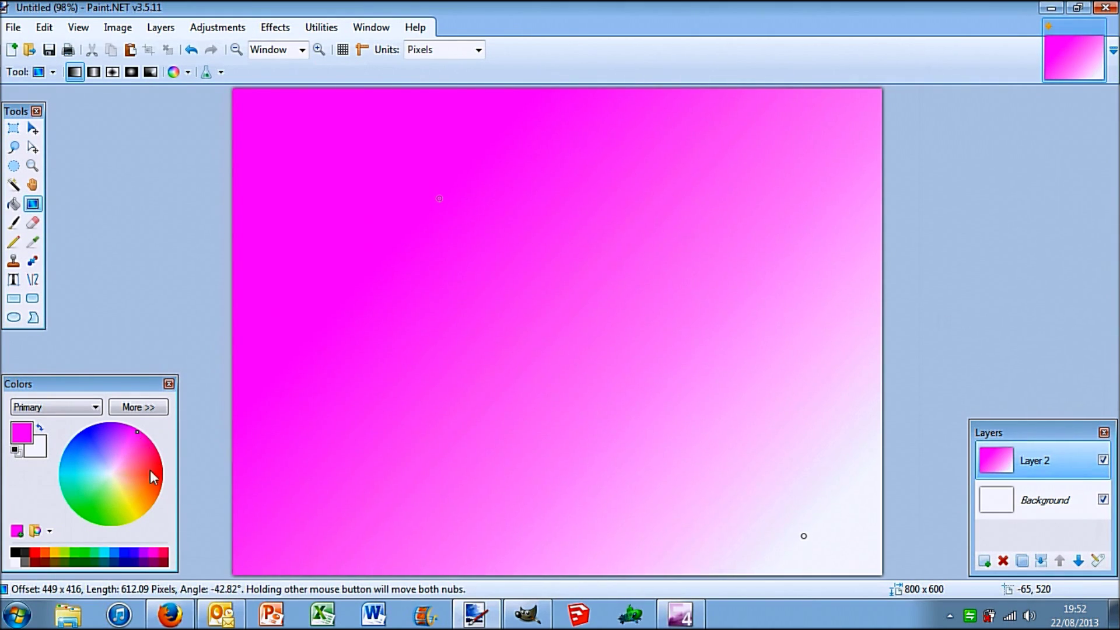
left_click(144, 501)
left_click(76, 467)
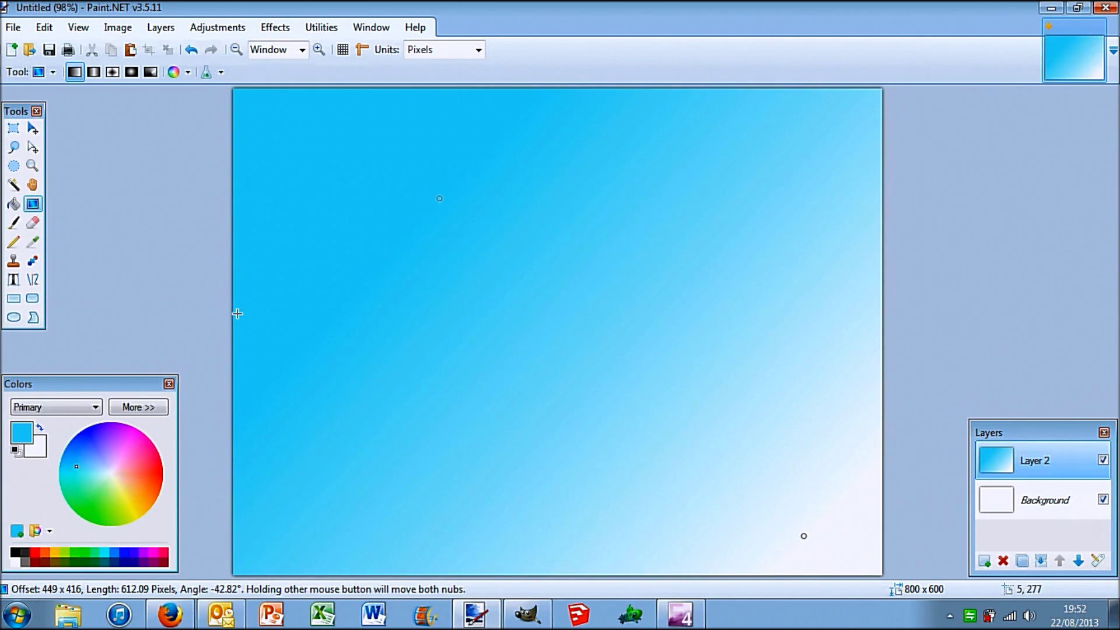
left_click(13, 204)
- Flood-fill Layer 2 solid cyan, including the leftover lower-right corner
left_click(420, 205)
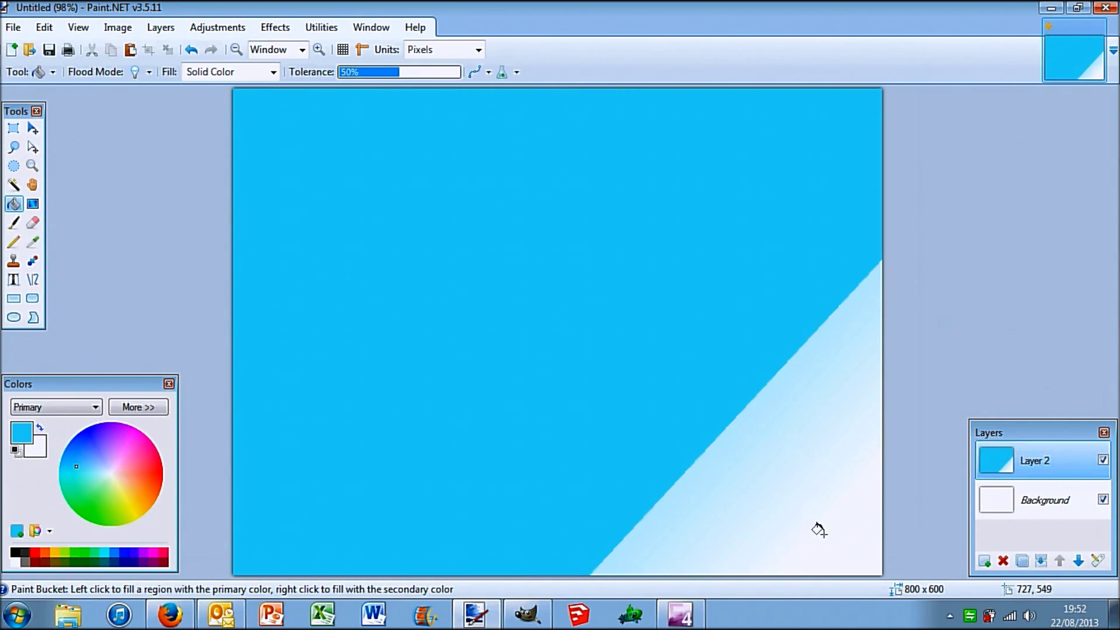
left_click(797, 477)
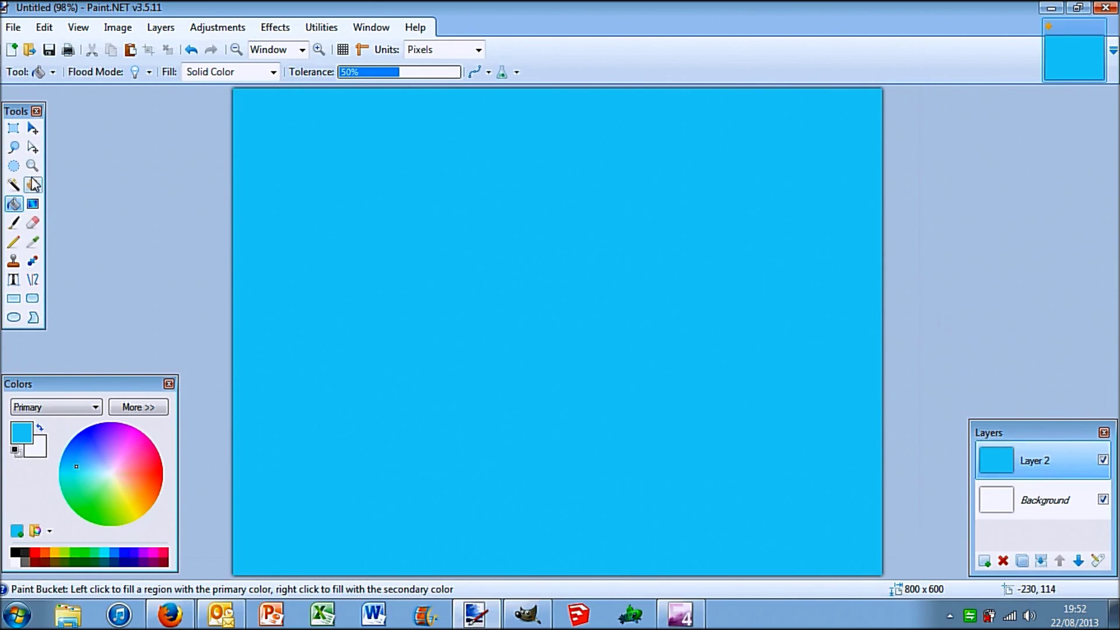
left_click(13, 241)
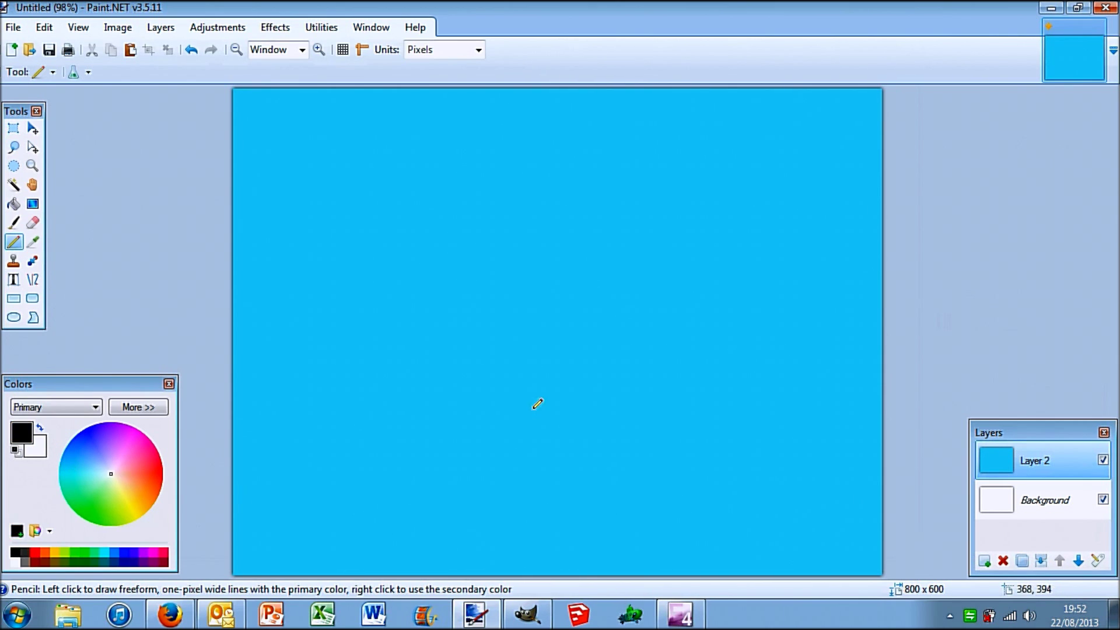
- Draw thin black pencil loops, a P shape, crossed lines and a dot across the cyan layer
mouse_move(626, 295)
left_mouse_down()
mouse_move(695, 313)
mouse_move(630, 392)
mouse_move(675, 245)
mouse_move(552, 285)
left_mouse_up()
mouse_move(379, 339)
left_mouse_down()
mouse_move(377, 185)
mouse_move(384, 240)
left_mouse_up()
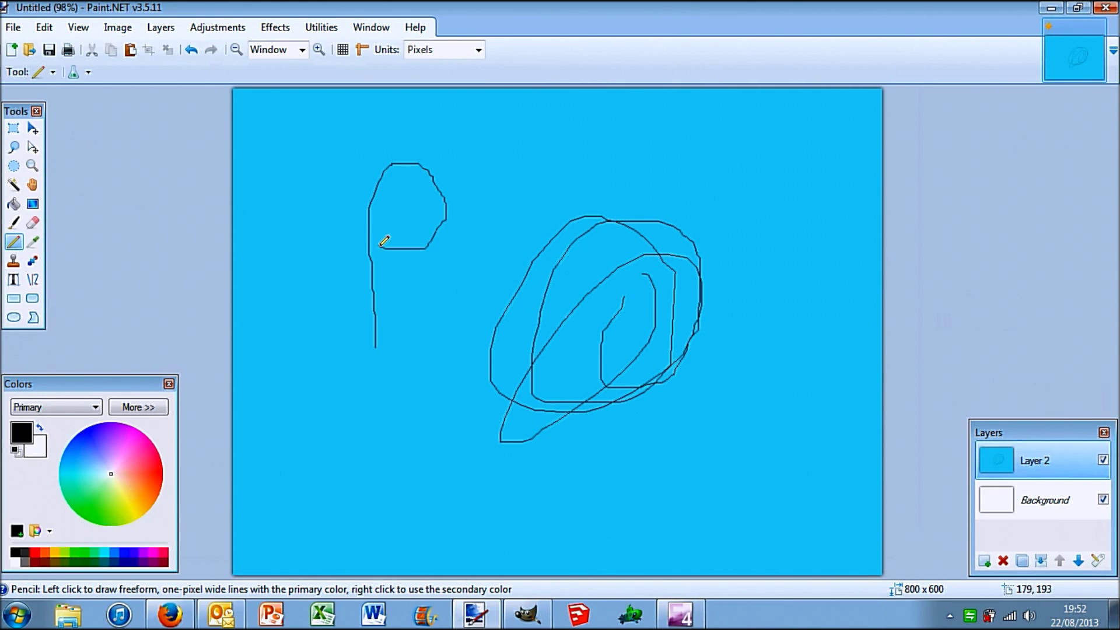
mouse_move(491, 329)
left_mouse_down()
mouse_move(487, 184)
mouse_move(534, 148)
mouse_move(578, 162)
left_mouse_up()
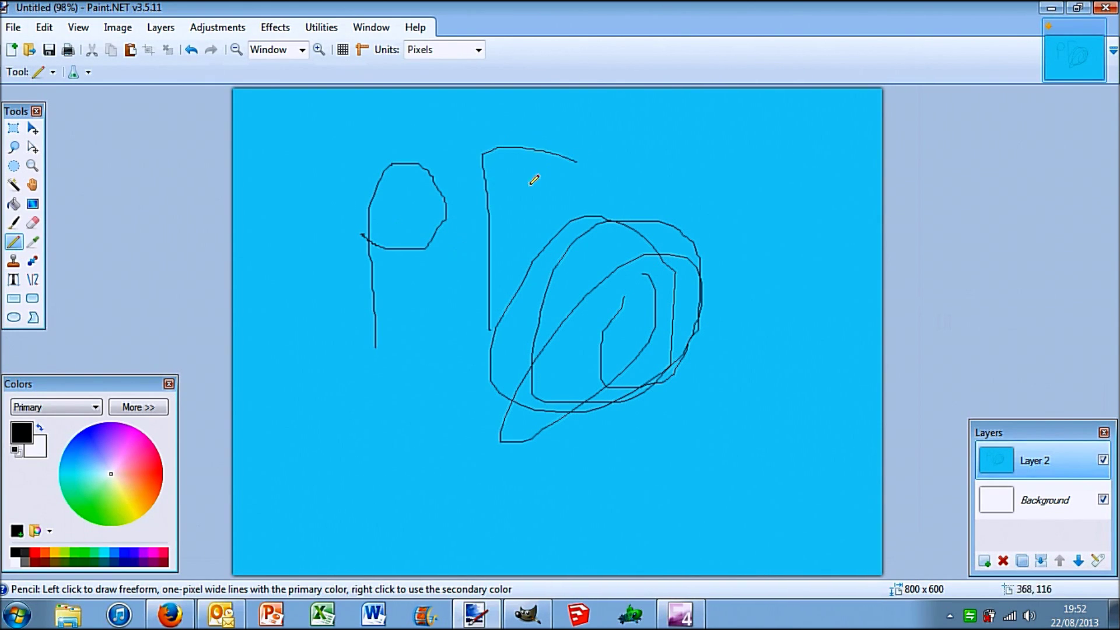
left_click_drag(493, 218, 550, 219)
left_click_drag(625, 143, 633, 291)
mouse_move(603, 156)
left_mouse_down()
mouse_move(686, 145)
mouse_move(666, 149)
mouse_move(734, 277)
left_mouse_up()
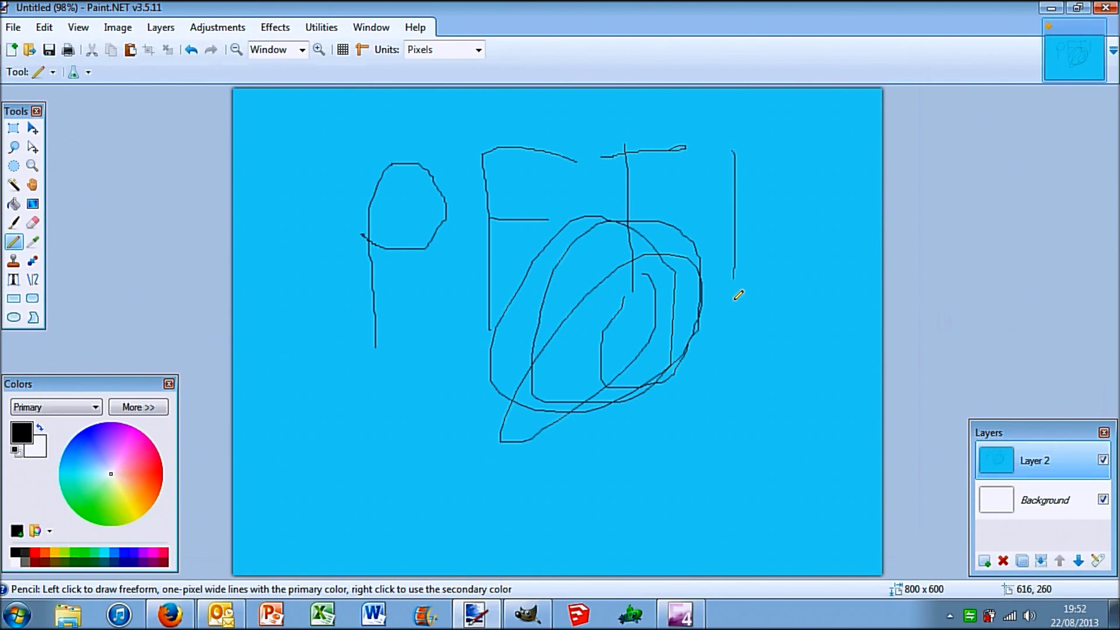
left_click(733, 300)
left_click_drag(805, 138, 804, 266)
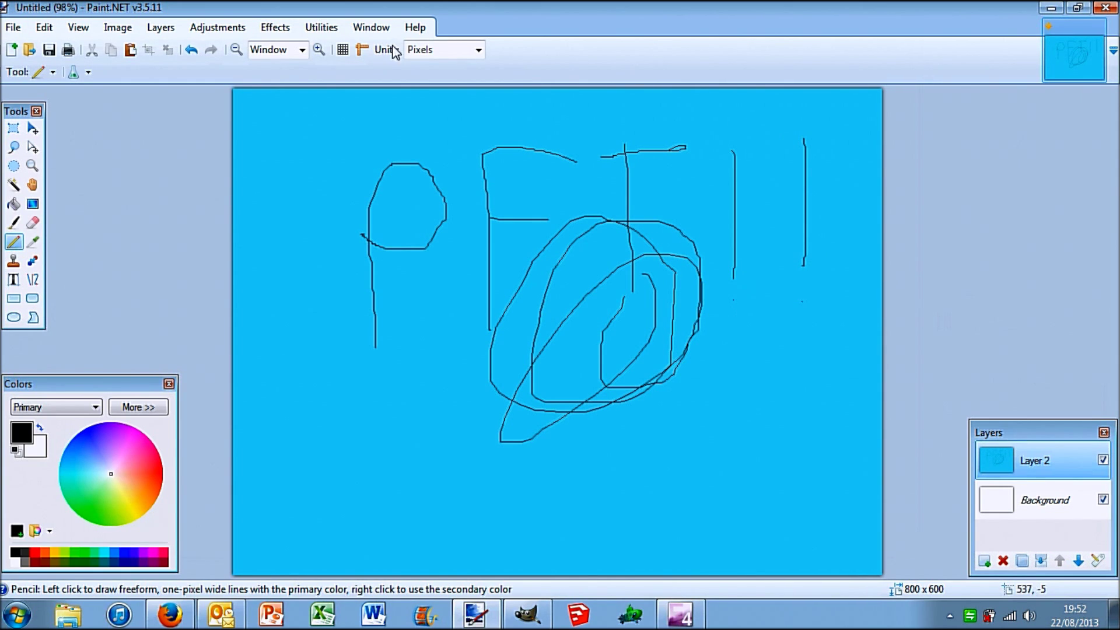
left_click(272, 27)
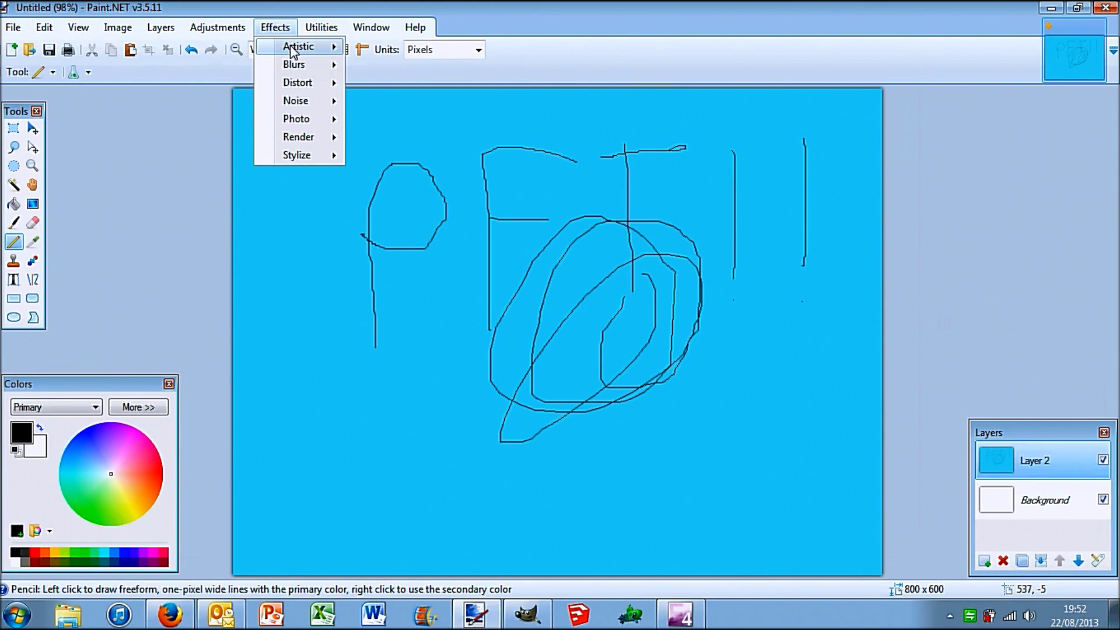
- Apply a Twist distortion with amount 30 to swirl Layer 2's scribbles into a spiral
mouse_move(293, 51)
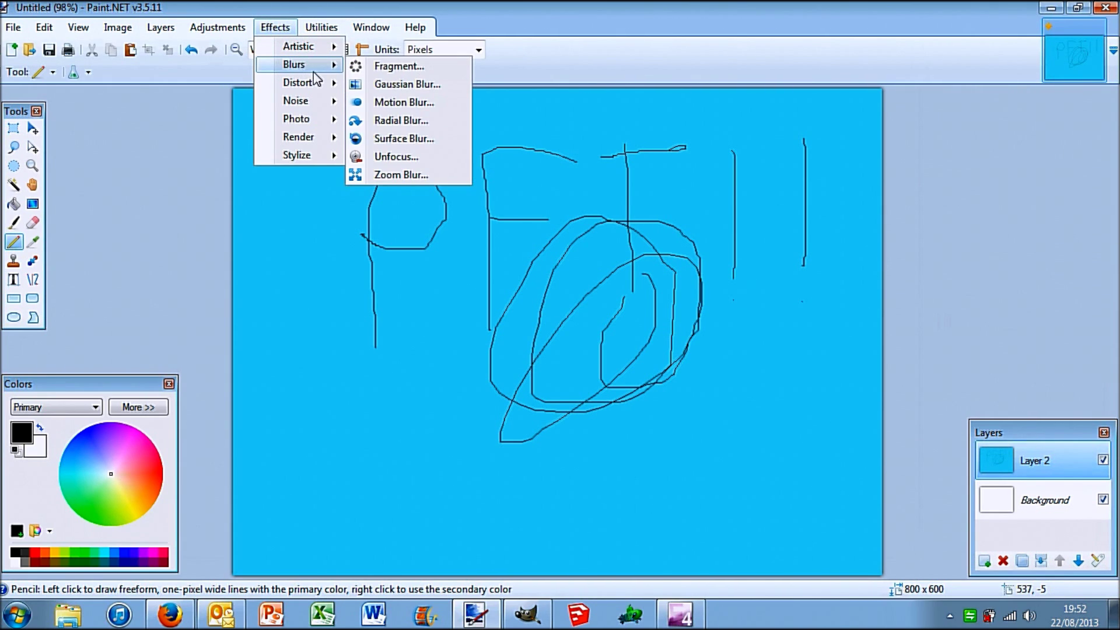
mouse_move(318, 82)
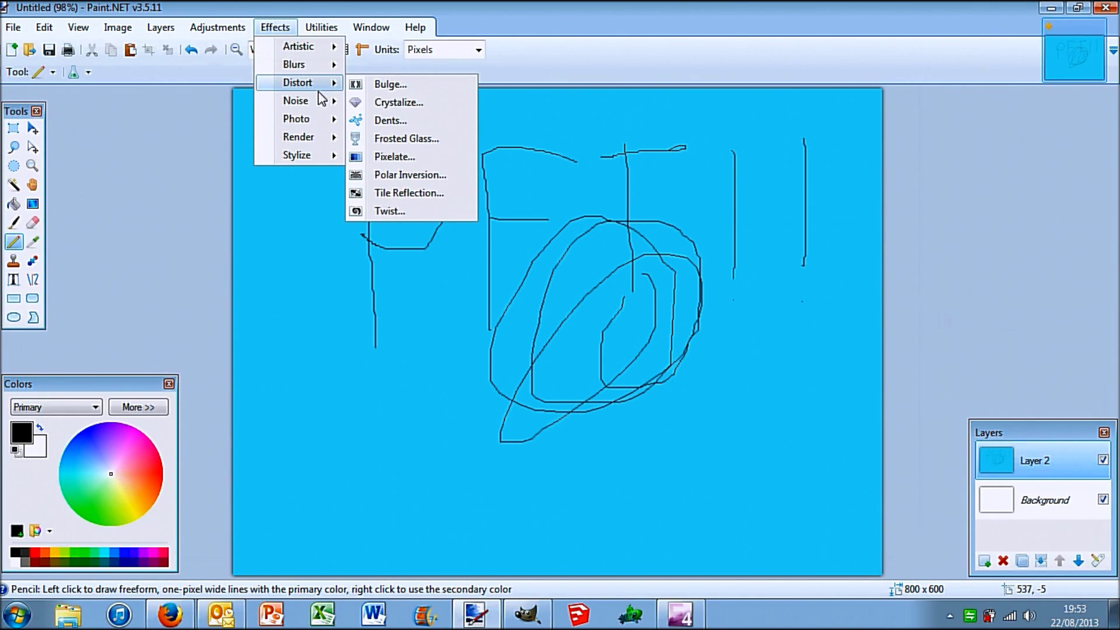
left_click(405, 211)
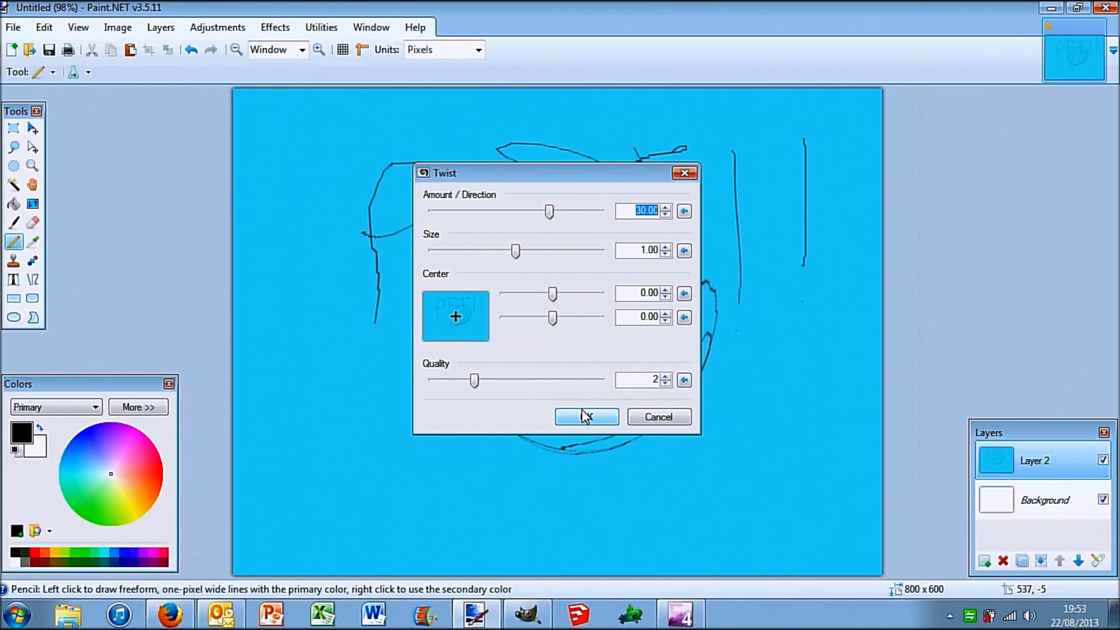
left_click_drag(521, 179, 936, 86)
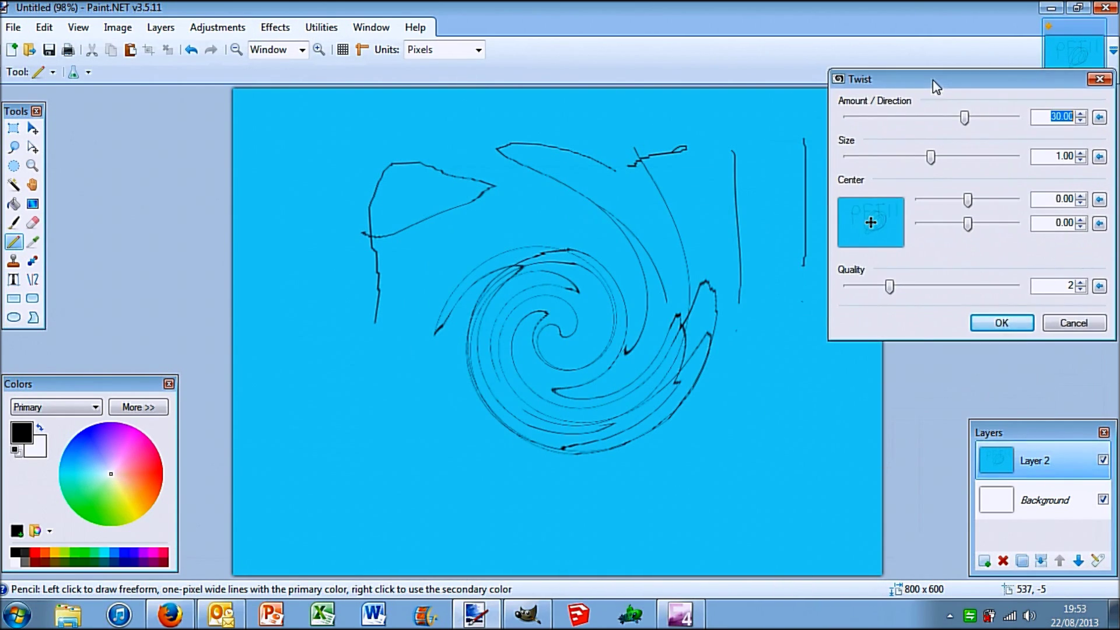
left_click(1001, 323)
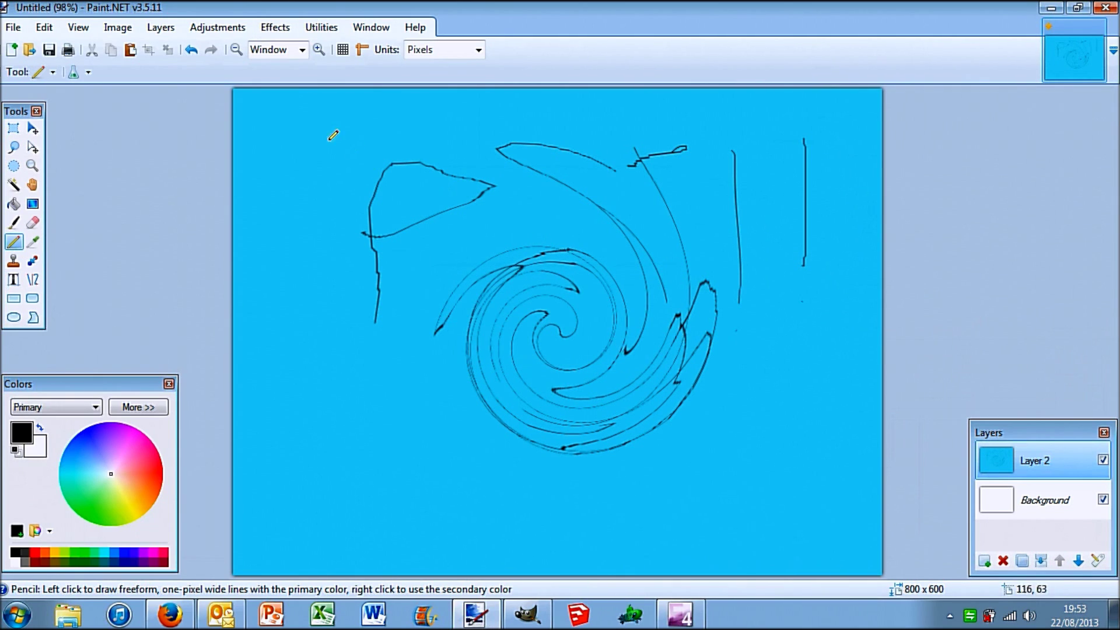
left_click(160, 29)
left_click(180, 178)
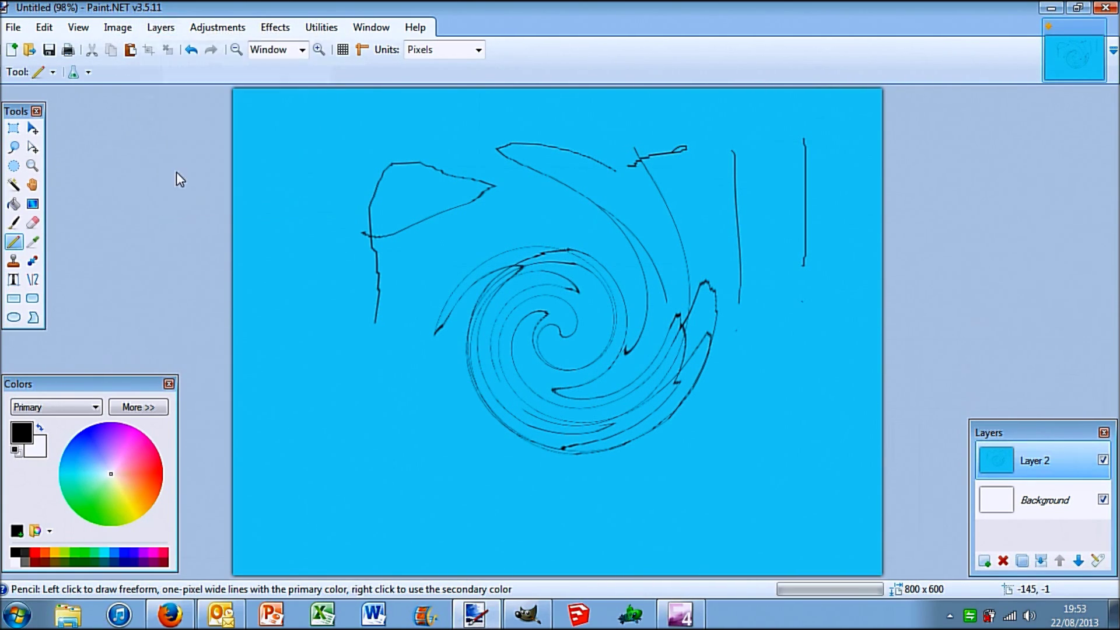
- Try a 3-D roll in Rotate/Zoom, cancel it, and sketch a loop below-left of the swirl
mouse_move(426, 155)
left_mouse_down()
mouse_move(864, 101)
mouse_move(819, 81)
left_mouse_up()
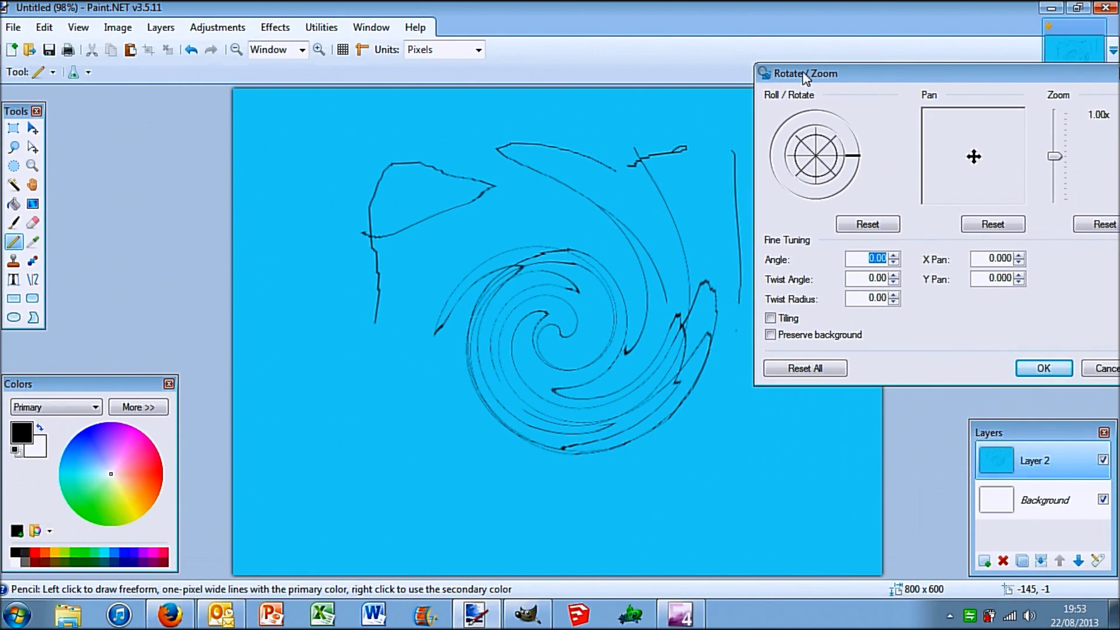
mouse_move(819, 159)
left_mouse_down()
mouse_move(833, 179)
mouse_move(811, 155)
mouse_move(828, 149)
mouse_move(831, 177)
mouse_move(834, 158)
mouse_move(813, 144)
mouse_move(824, 175)
mouse_move(816, 152)
mouse_move(843, 156)
mouse_move(819, 154)
left_mouse_up()
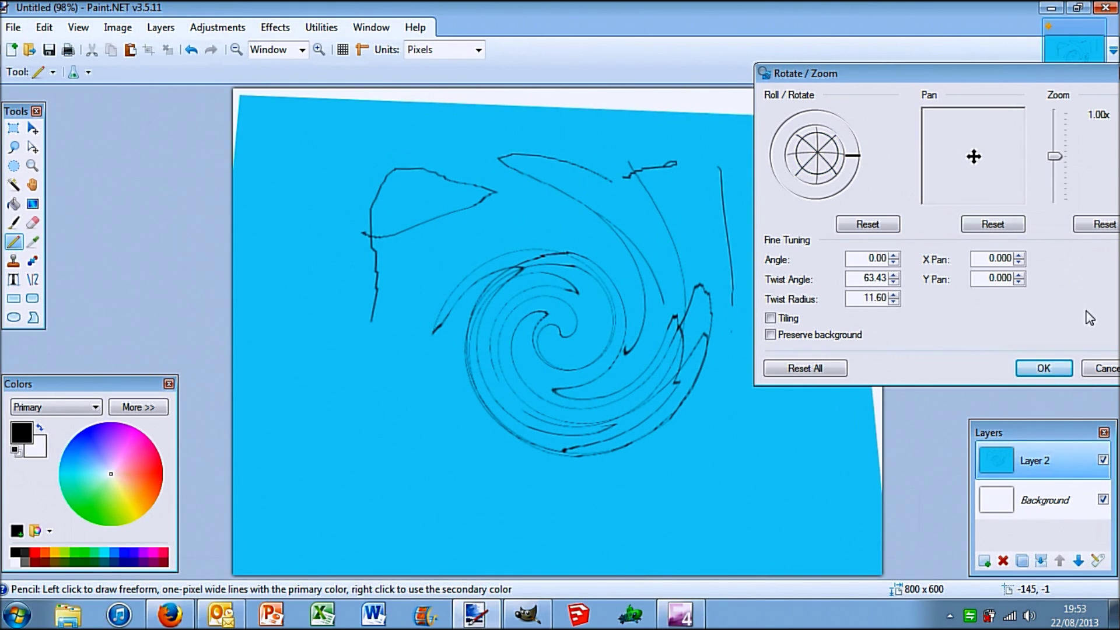
left_click(1100, 370)
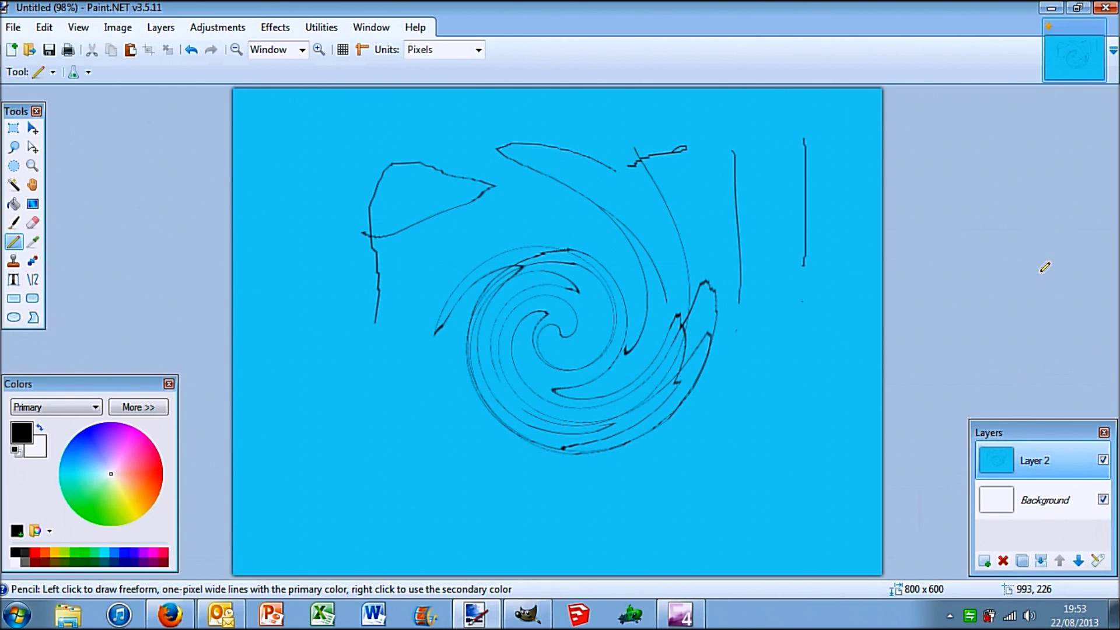
mouse_move(454, 368)
left_mouse_down()
mouse_move(383, 421)
mouse_move(365, 354)
mouse_move(443, 458)
mouse_move(426, 357)
mouse_move(392, 383)
left_mouse_up()
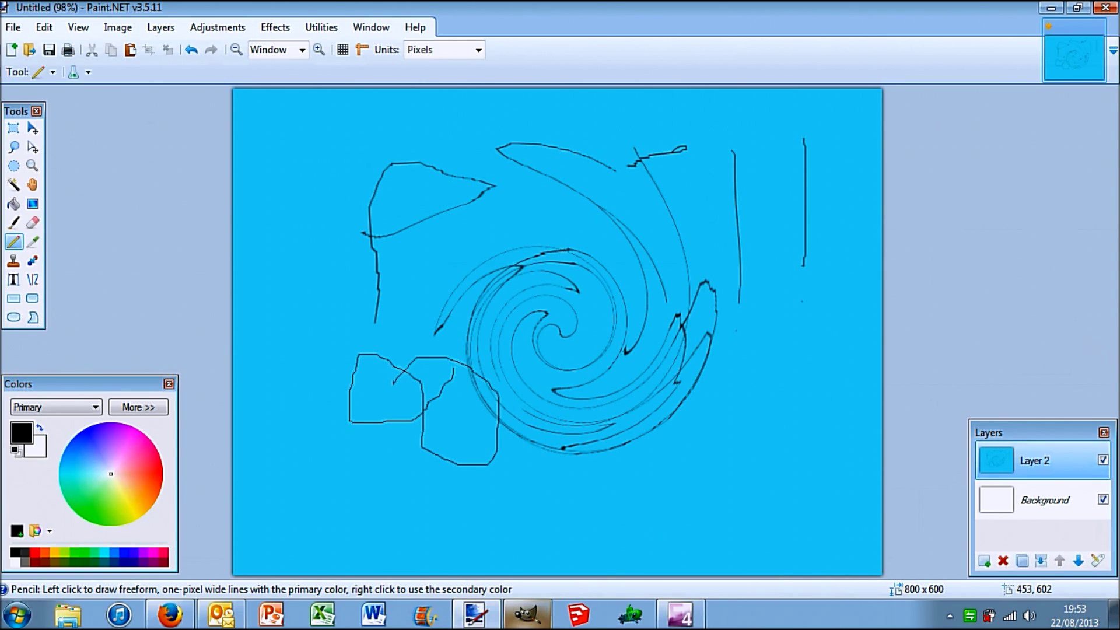
left_click(525, 614)
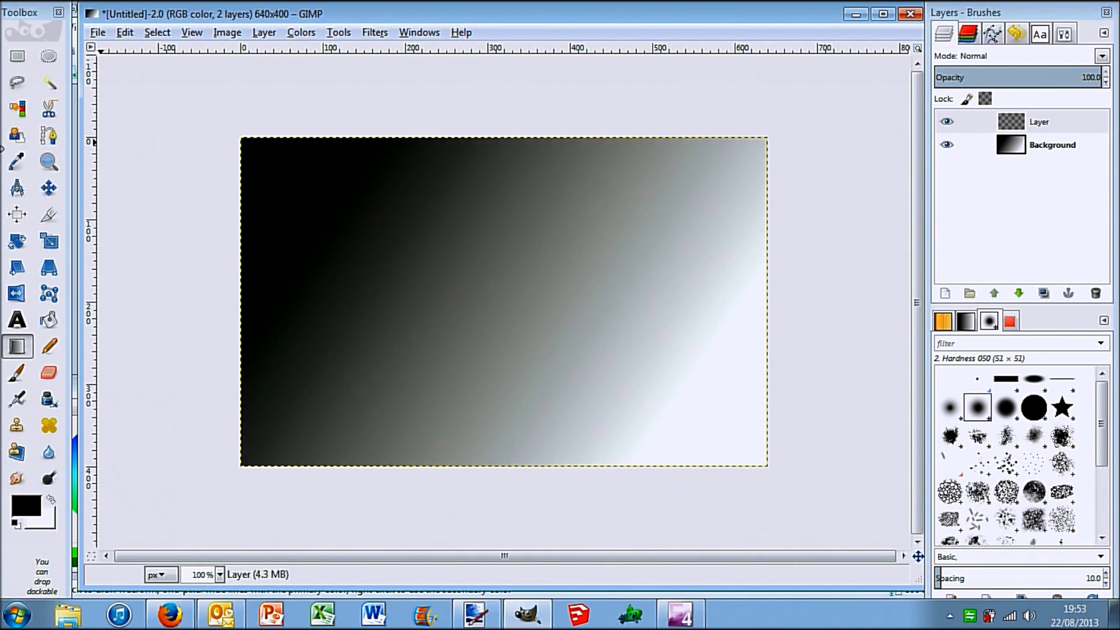
- Select a wide rectangle across the upper middle of GIMP's gradient image
left_click(17, 55)
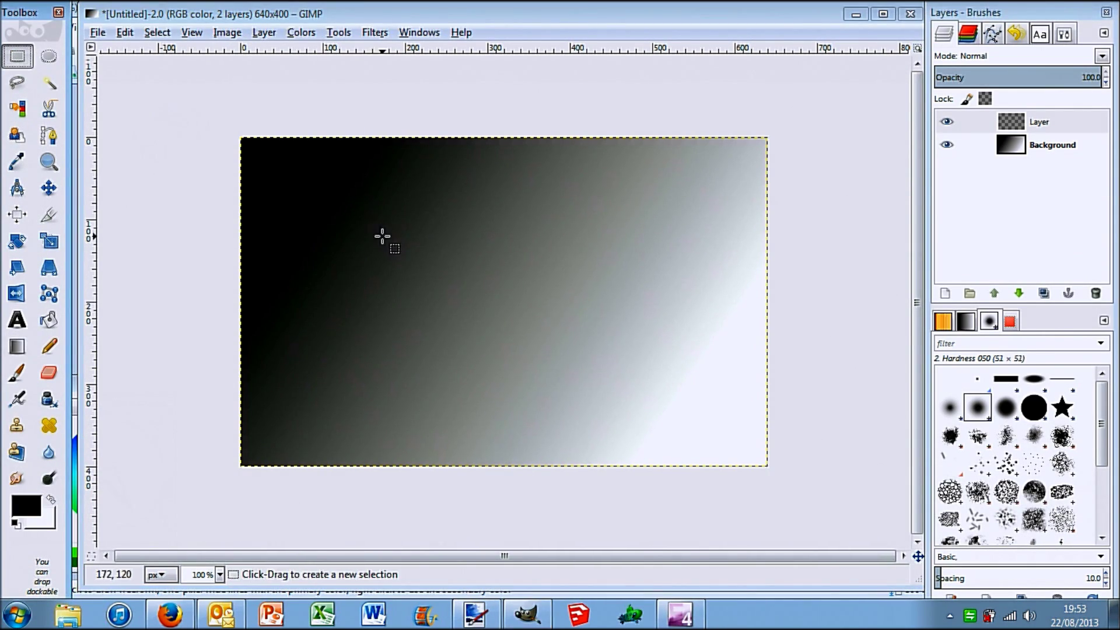
left_click_drag(359, 205, 451, 313)
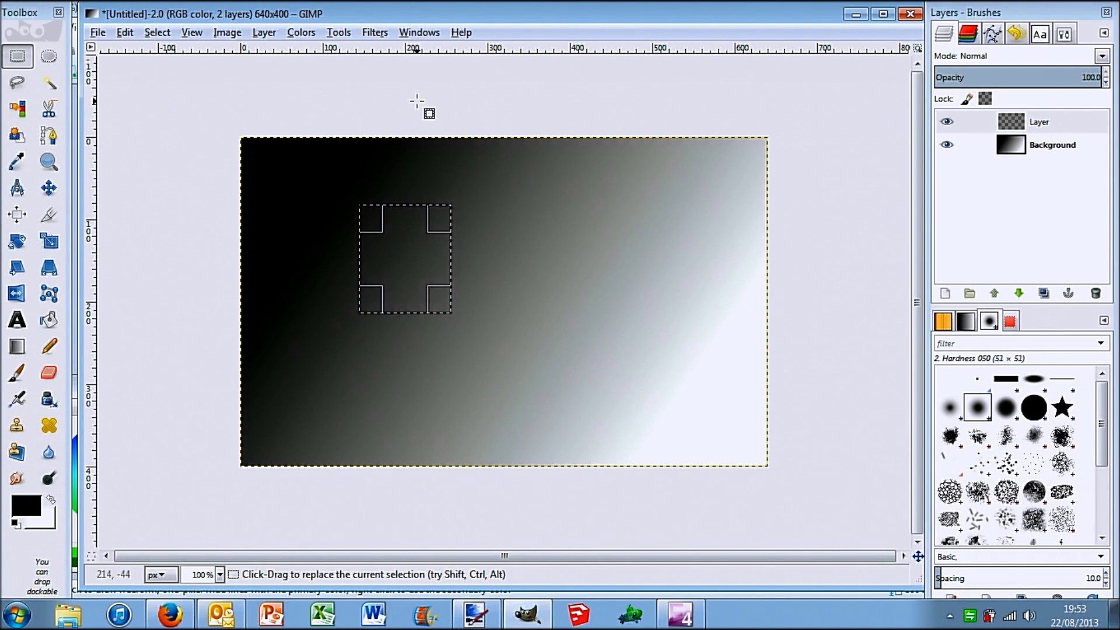
left_click_drag(365, 220, 647, 216)
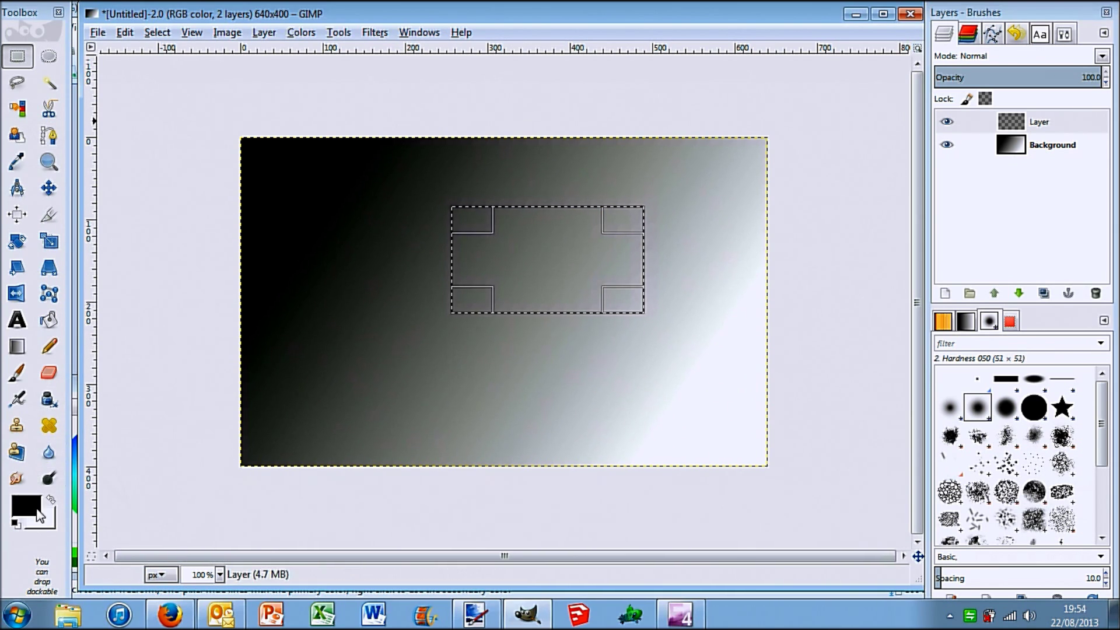
left_click(49, 320)
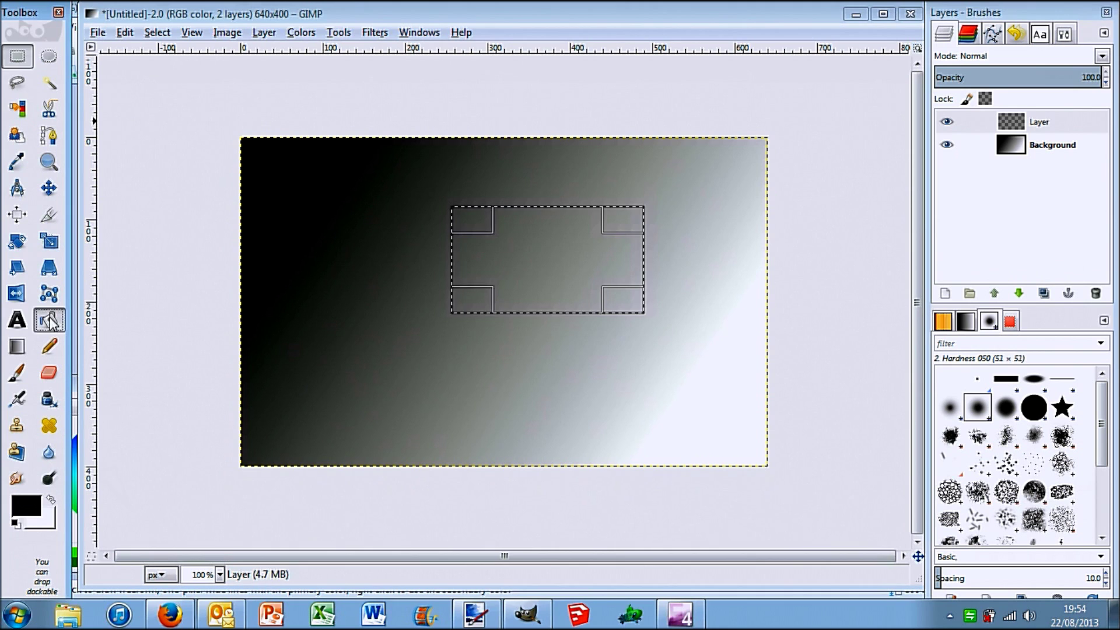
- Fill the rectangular selection black and trace a closed five-point path across it
left_click(527, 255)
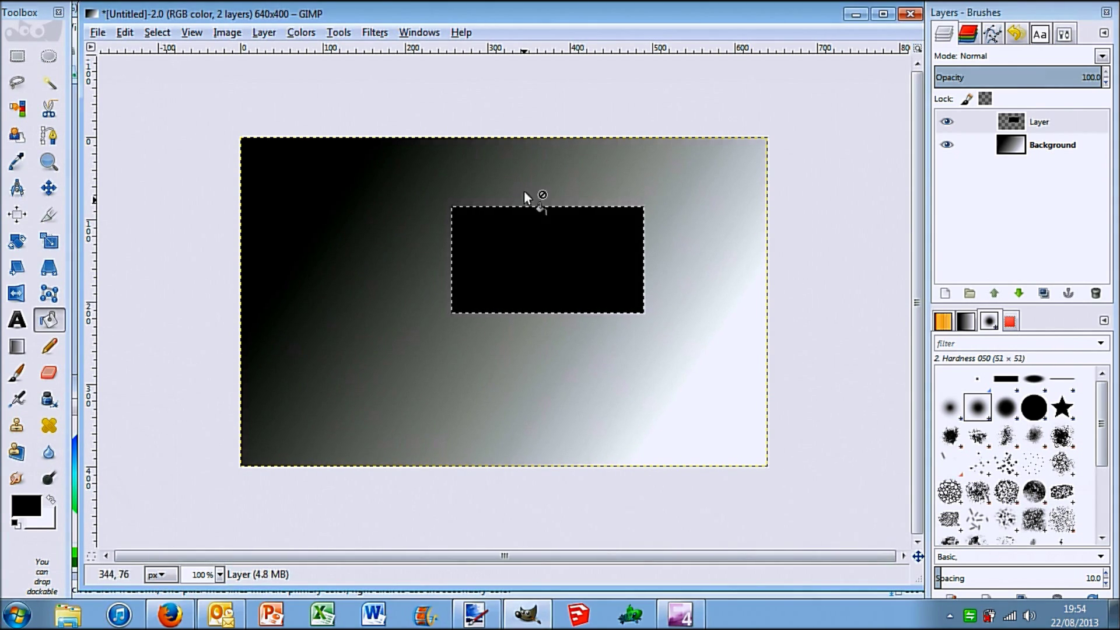
left_click(48, 136)
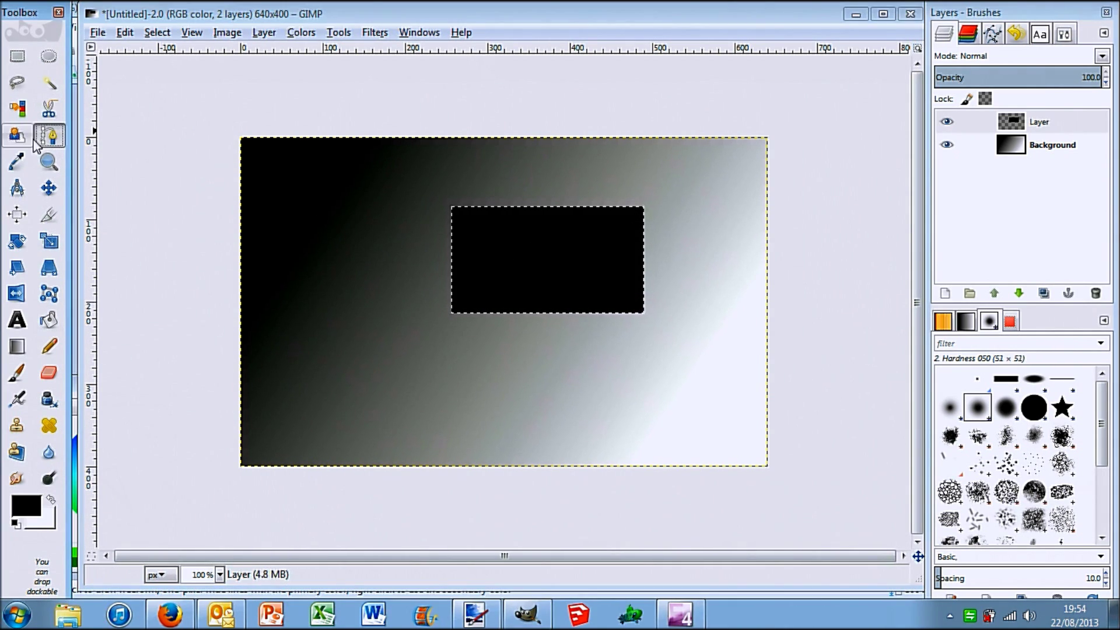
left_click(476, 207)
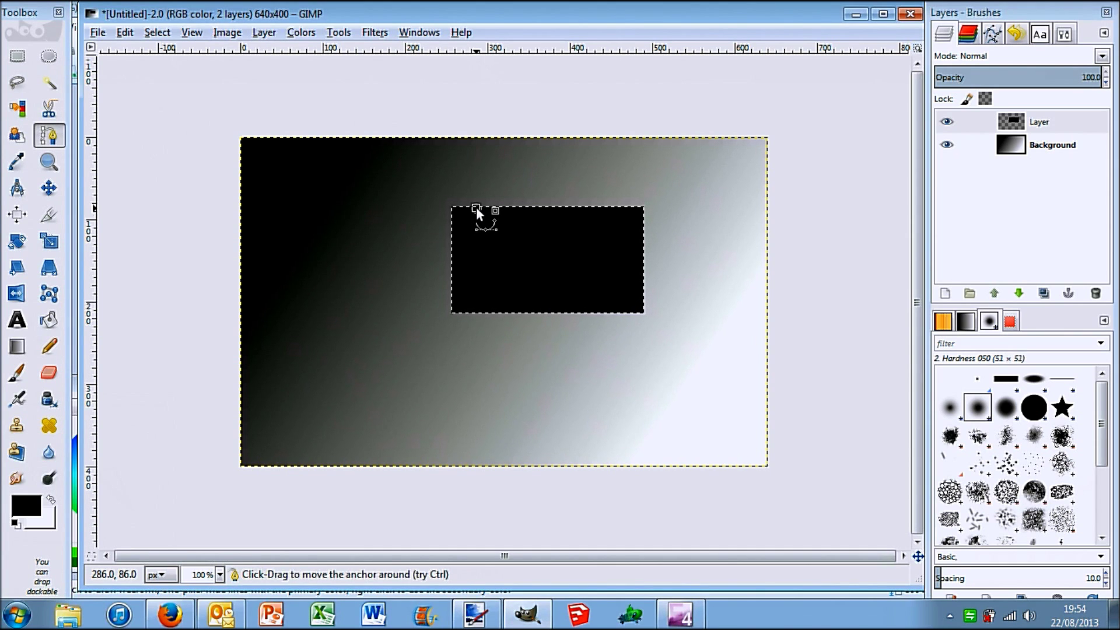
left_click(450, 232)
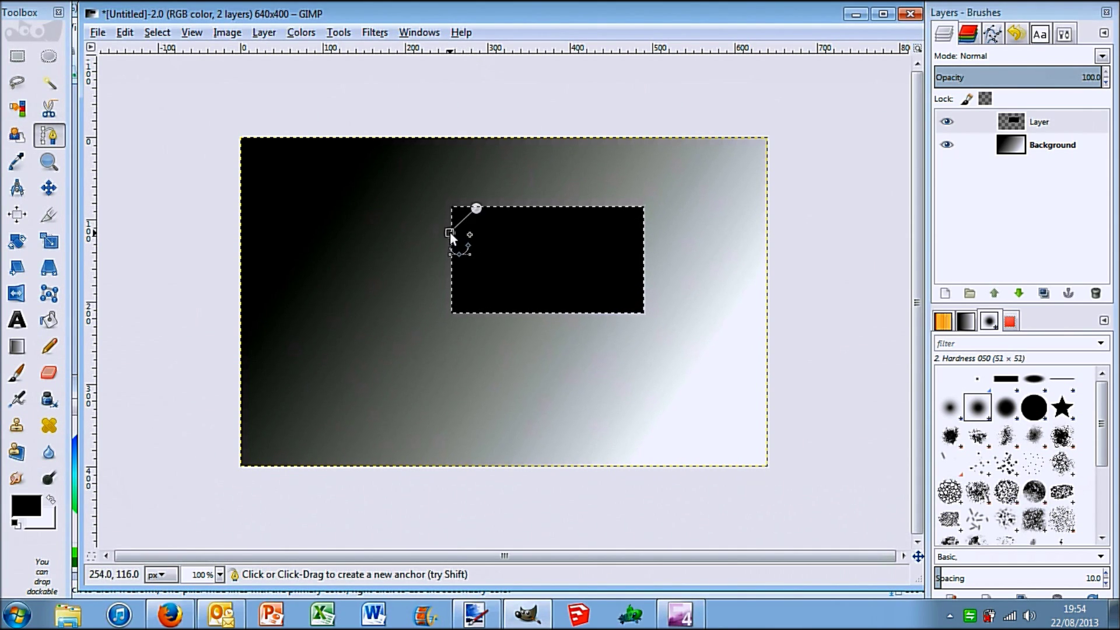
left_click(451, 278)
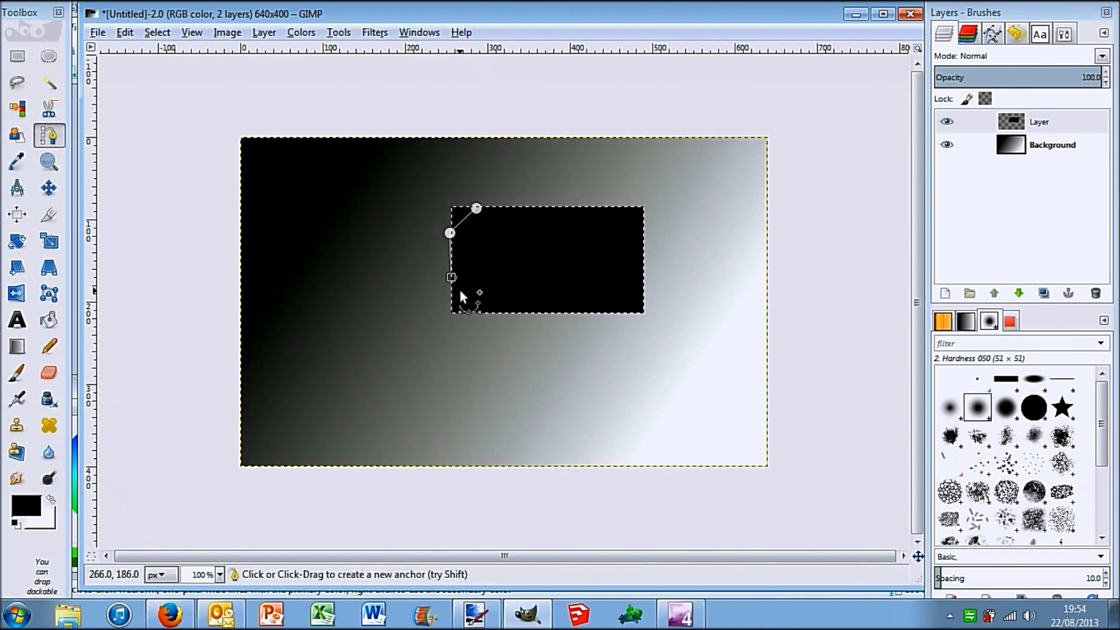
left_click(481, 313)
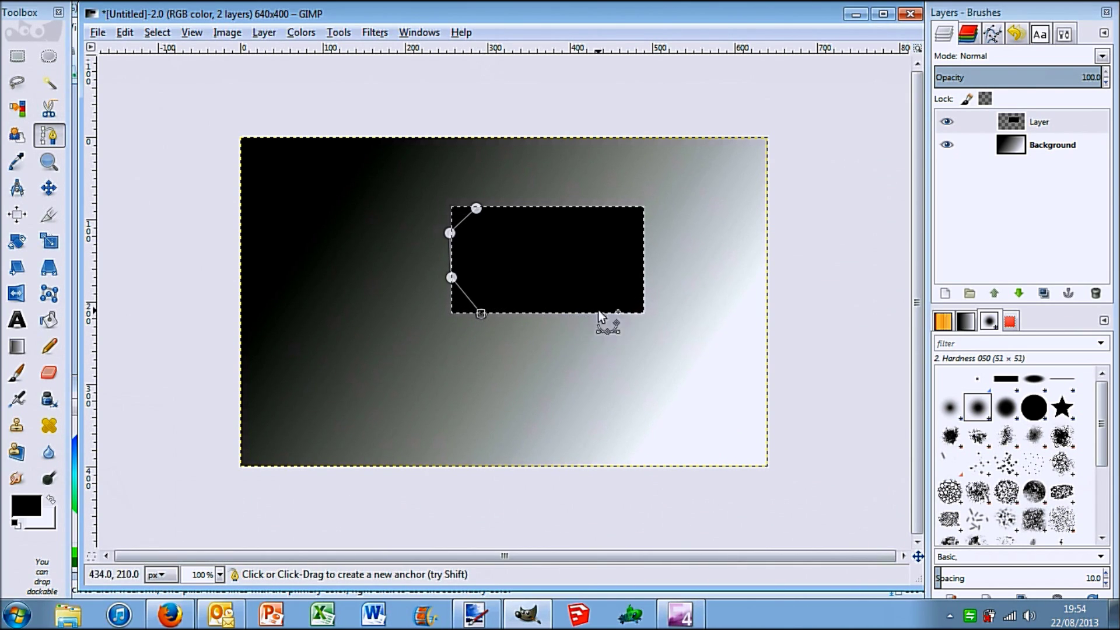
left_click(641, 257)
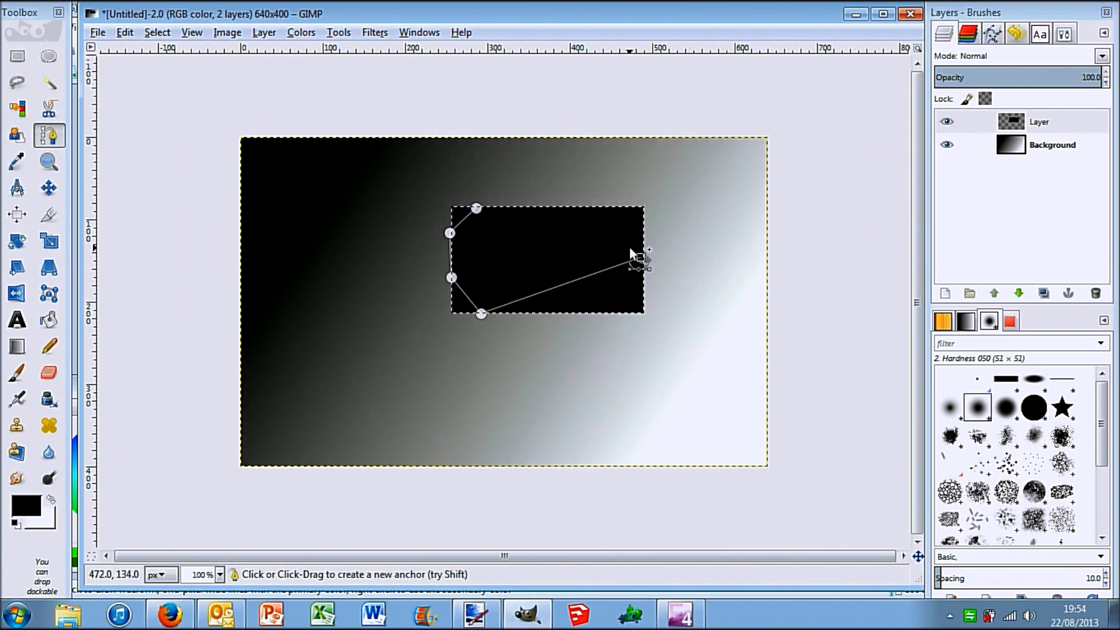
left_click(476, 209)
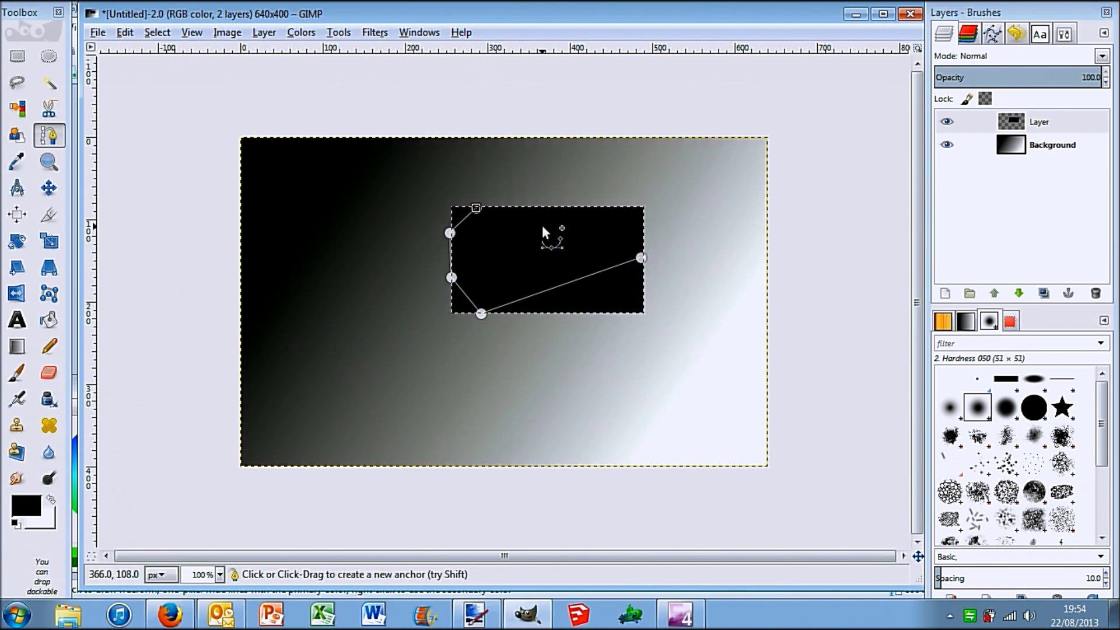
left_click_drag(544, 228, 640, 257)
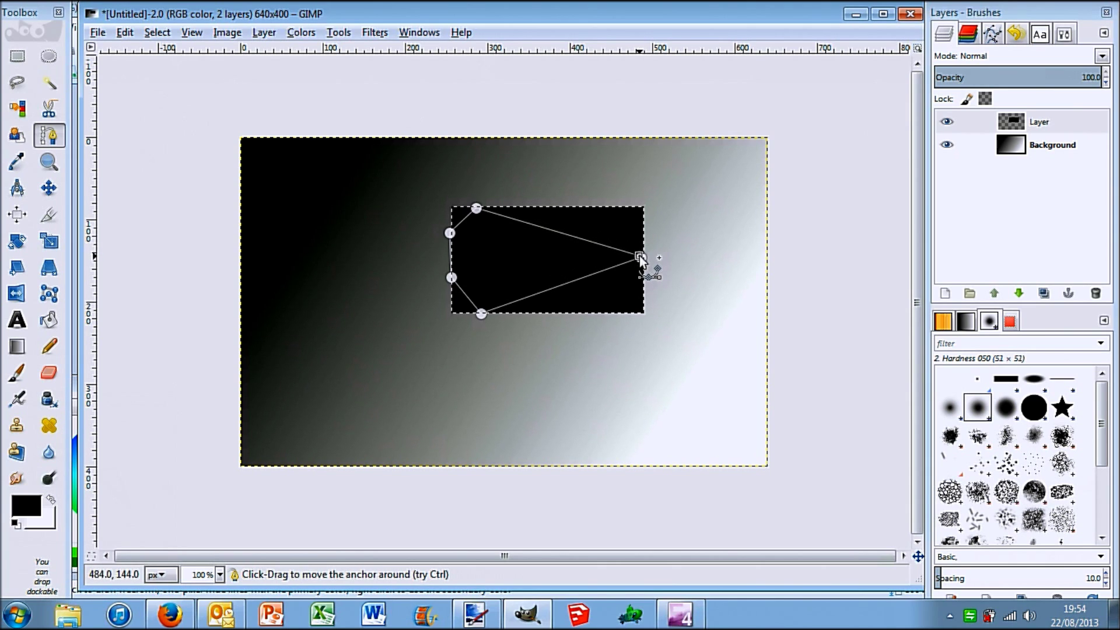
left_click(157, 33)
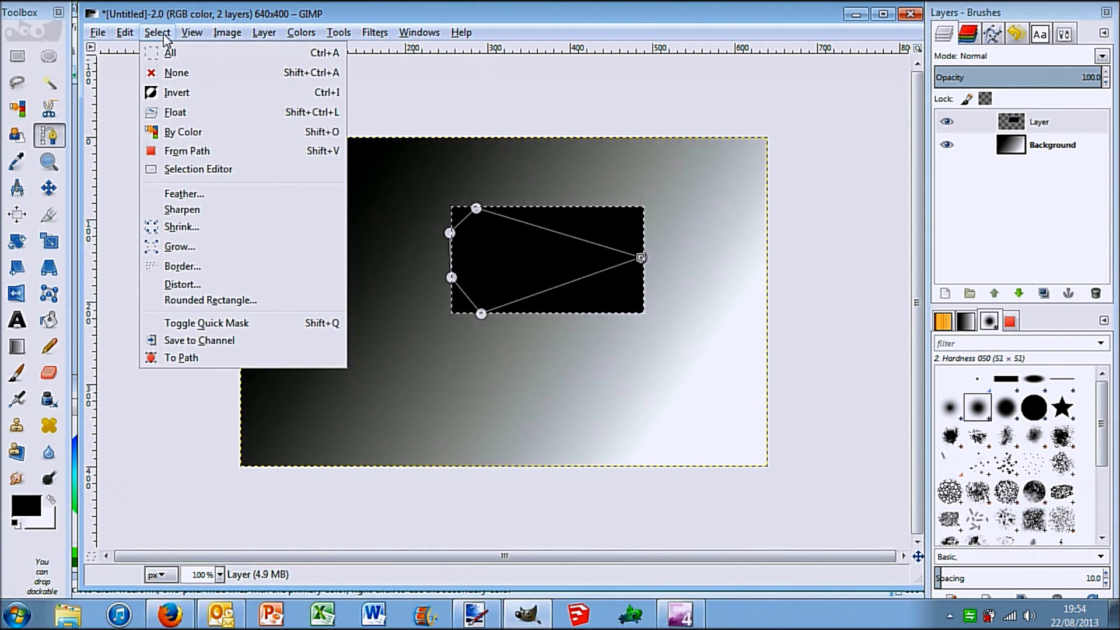
- Convert the five-point path into a selection, then invert it to everything outside the polygon
left_click(226, 151)
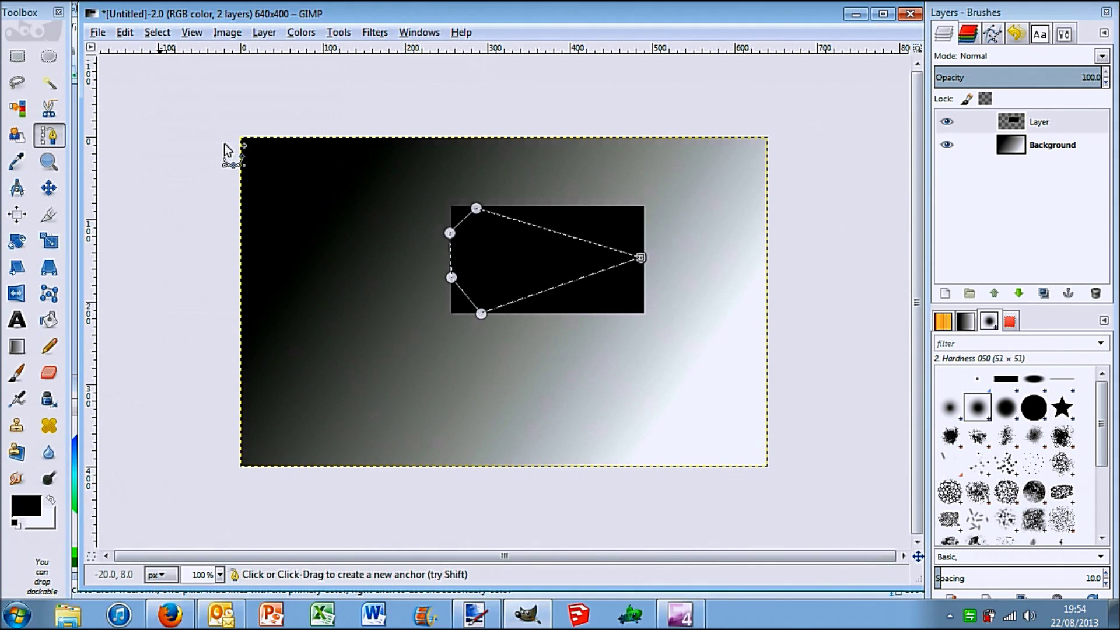
left_click(158, 33)
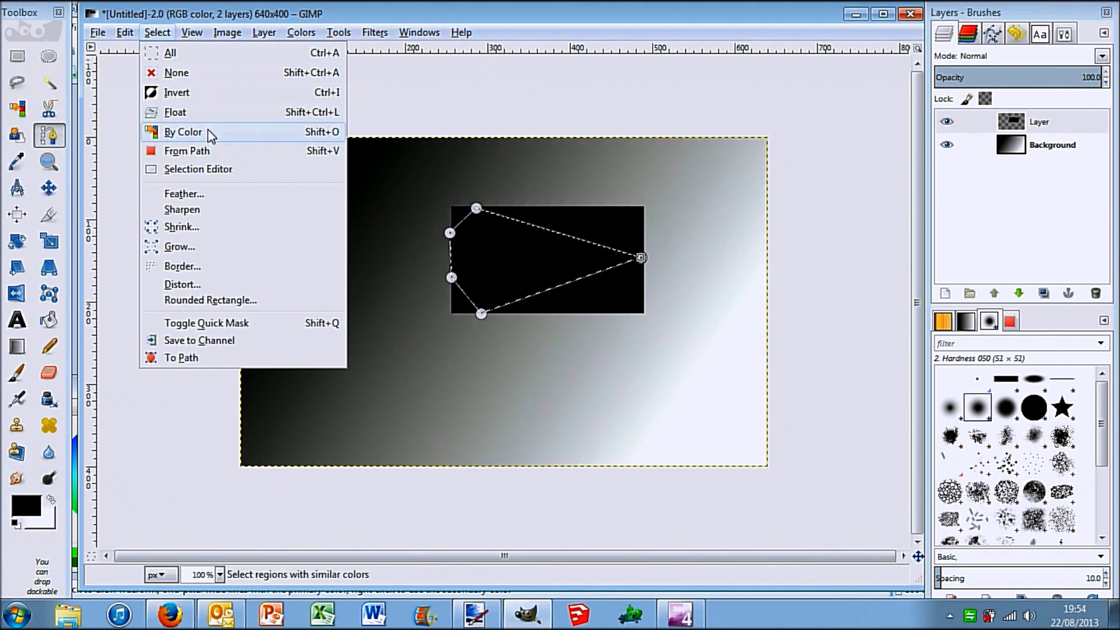
left_click(208, 92)
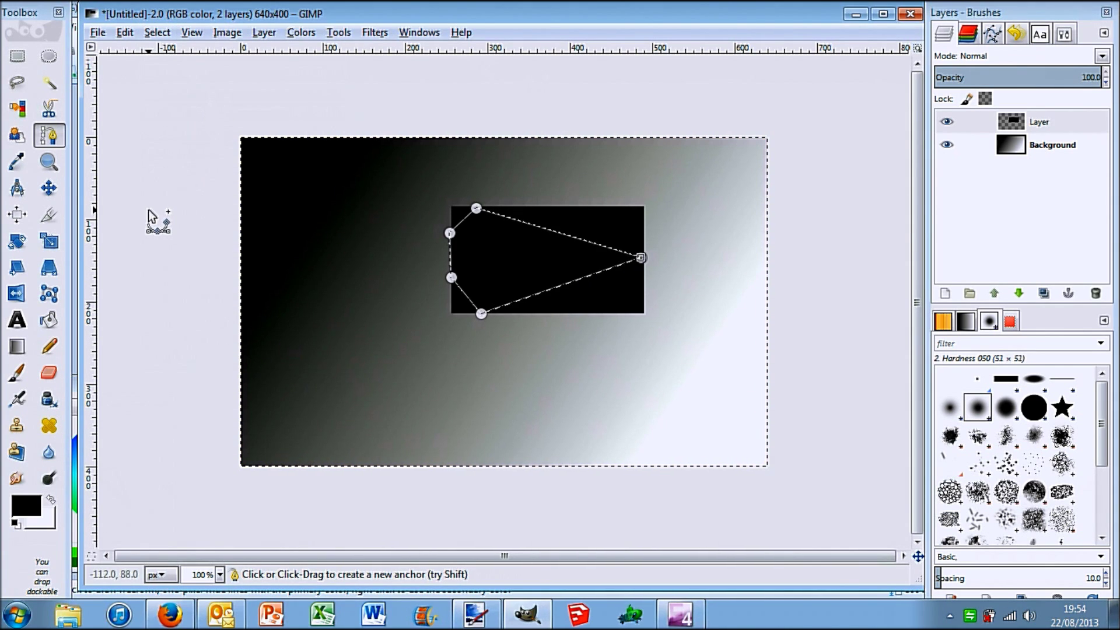